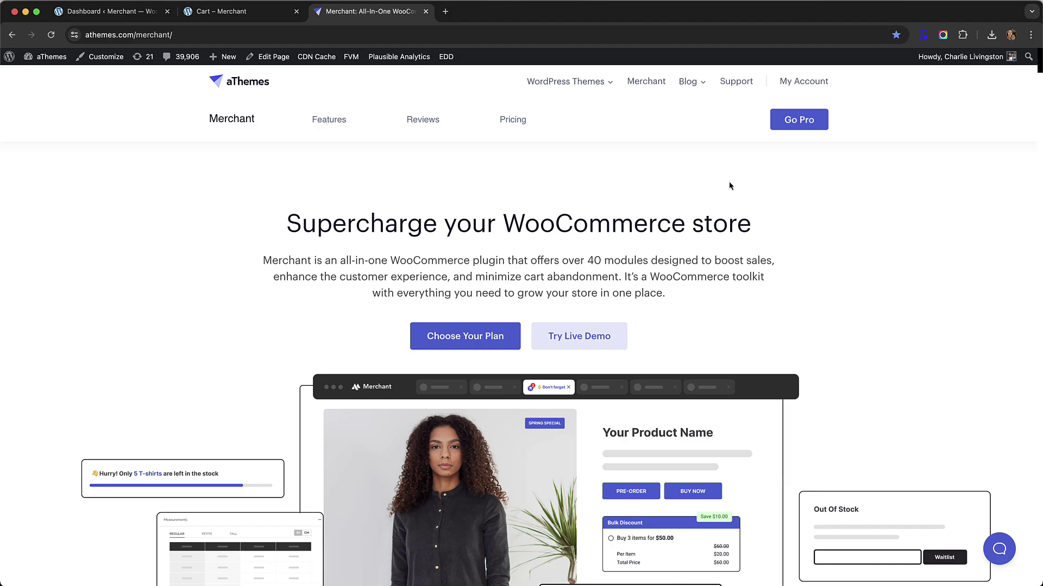
# Review the Bulk Discounts campaign: all products, buy quantity 3, 10% off.
pyautogui.click(100, 12)
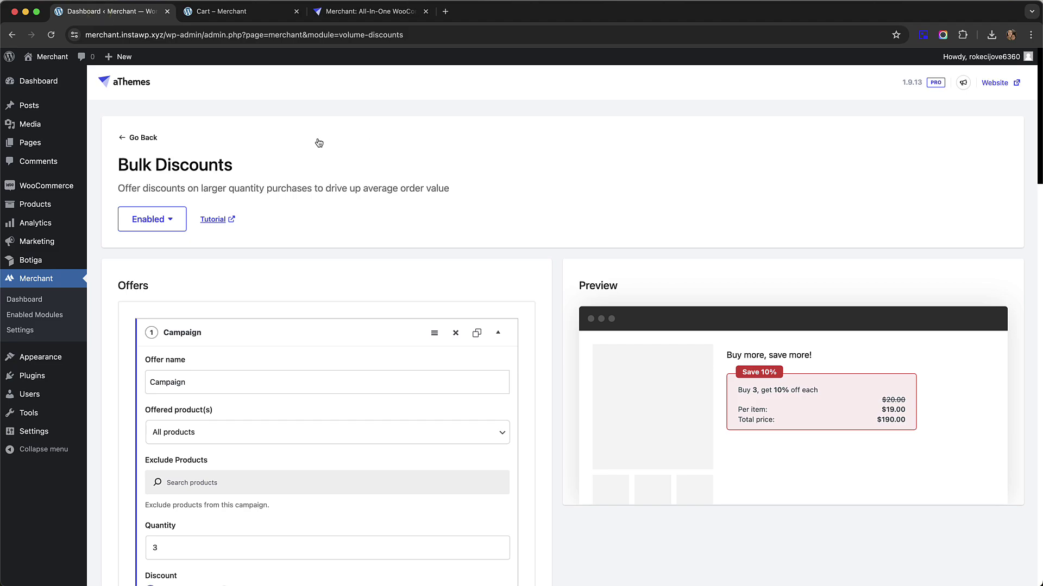
pyautogui.scroll(-3, 399, 136)
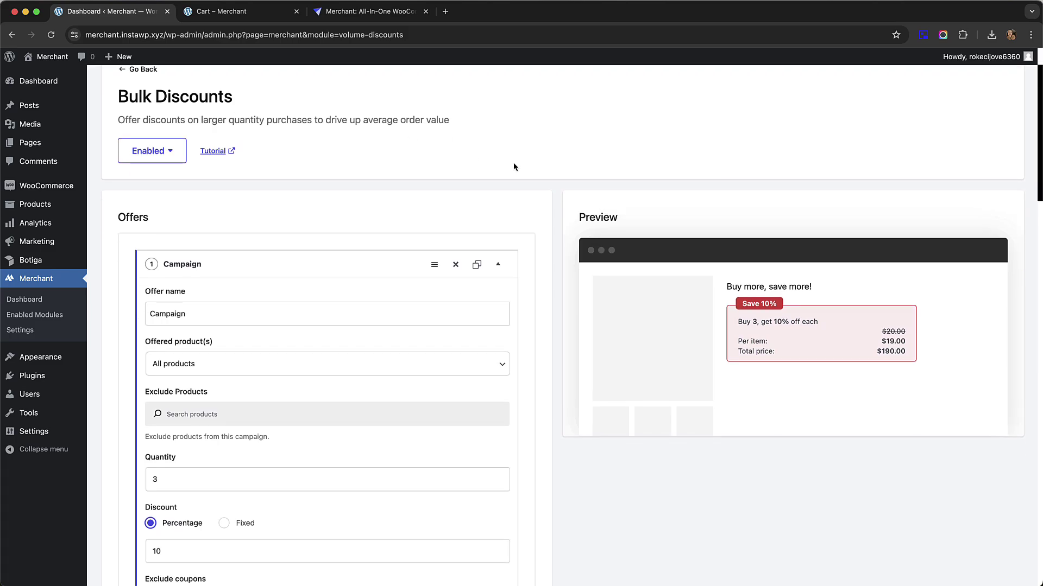
pyautogui.scroll(-5, 502, 155)
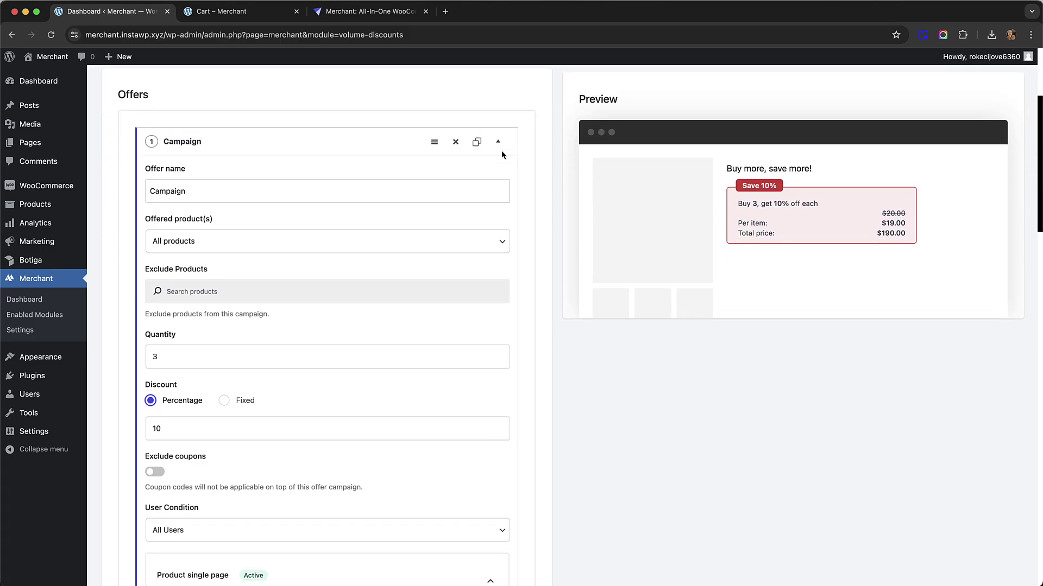
pyautogui.click(239, 235)
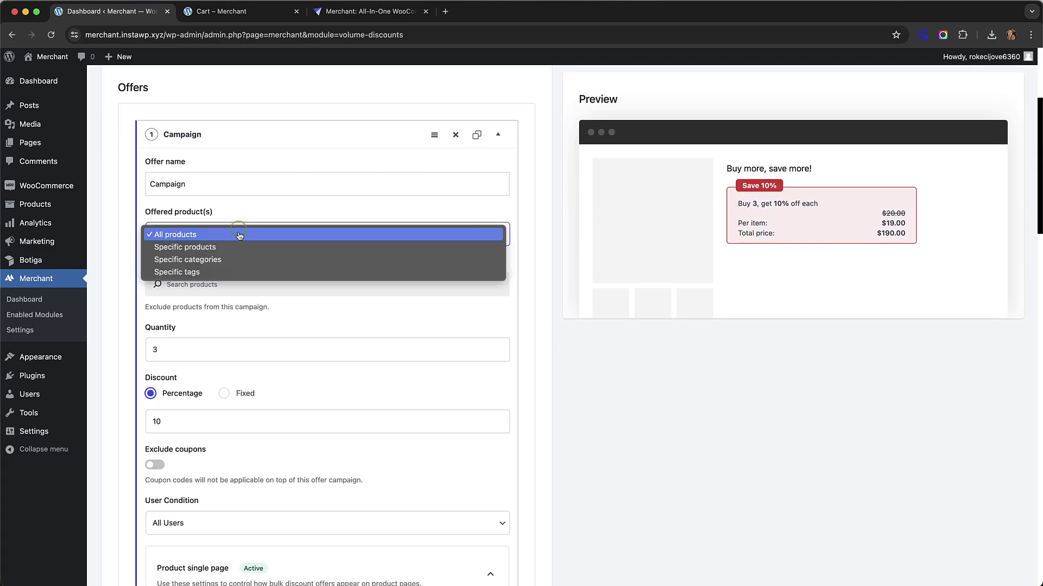
pyautogui.click(239, 235)
pyautogui.scroll(-2, 297, 191)
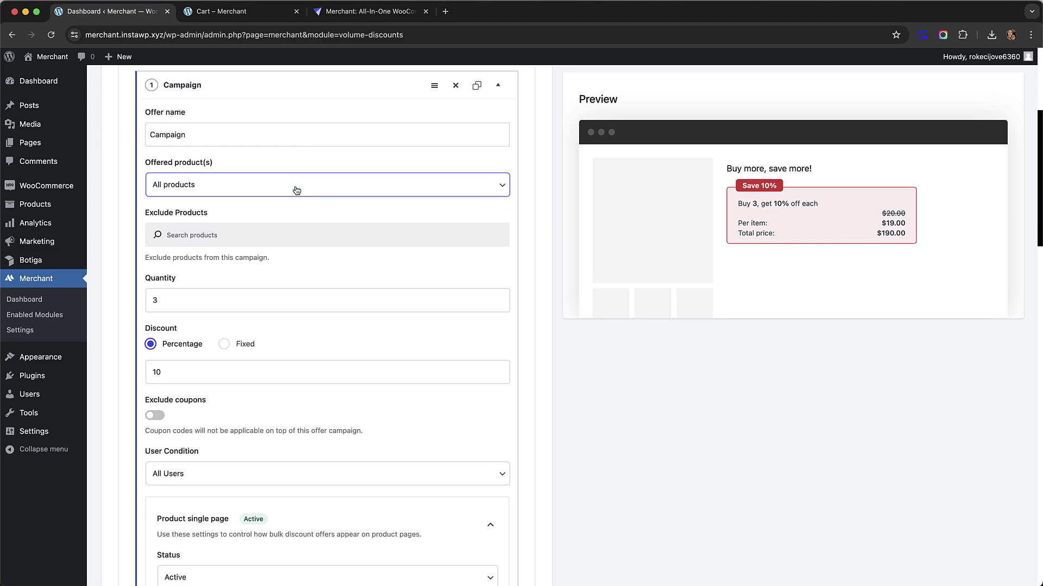
pyautogui.scroll(-1, 298, 166)
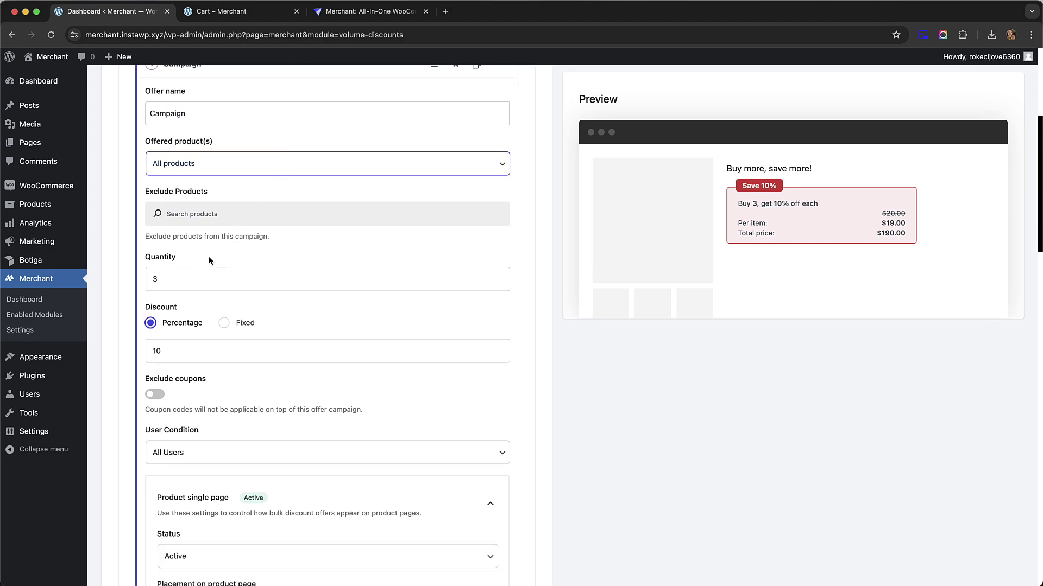
pyautogui.scroll(-1, 193, 269)
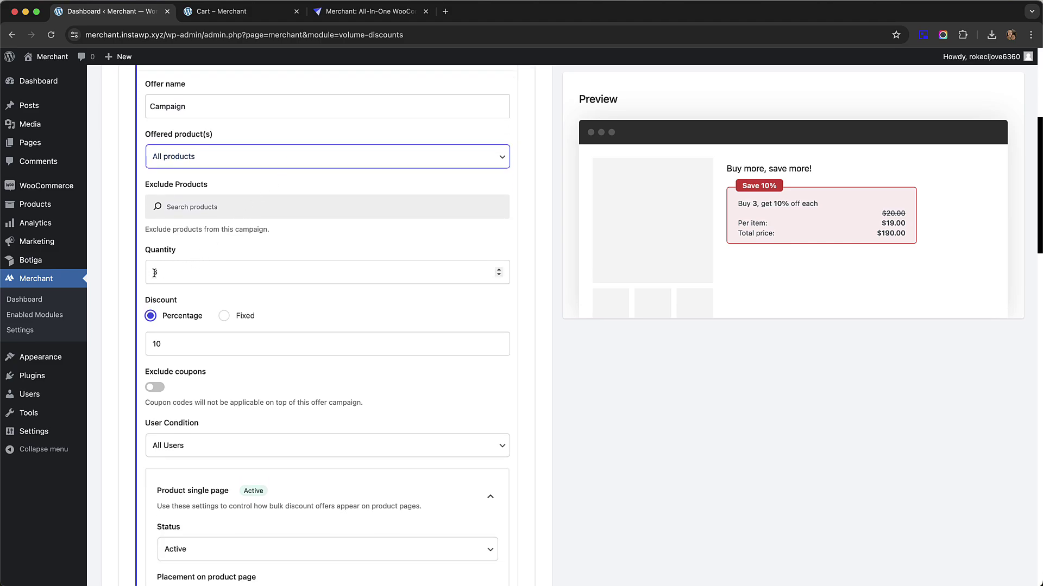
pyautogui.scroll(-1, 291, 233)
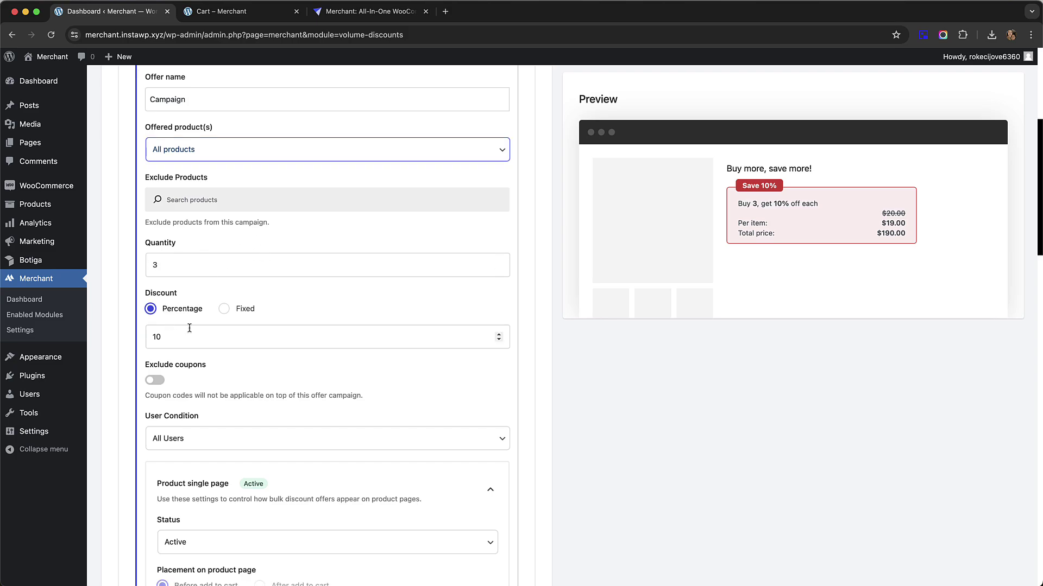
pyautogui.scroll(-1, 302, 221)
pyautogui.scroll(5, 358, 221)
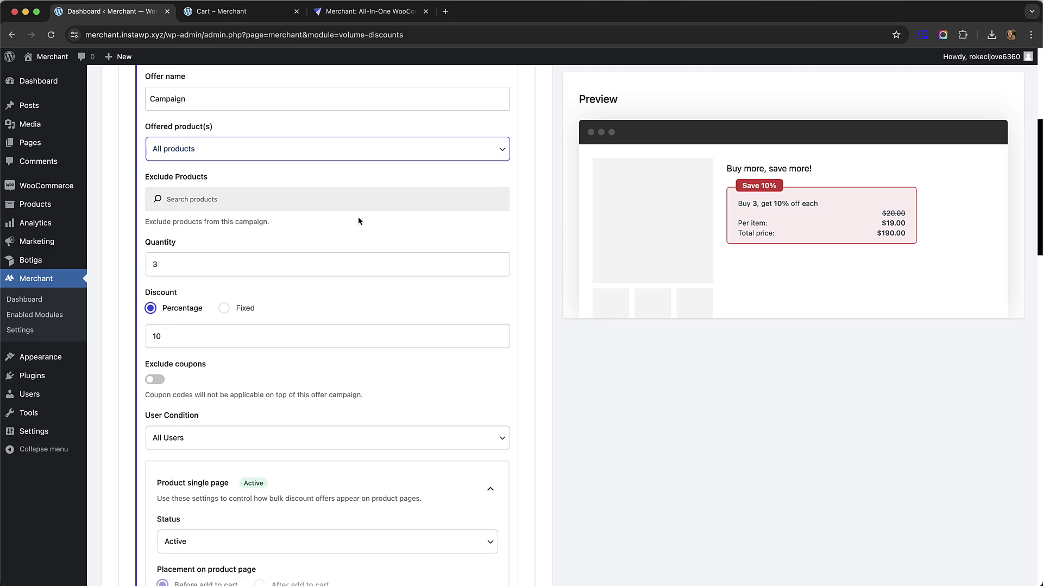
# Go from the cart to the Shop listing and open the Beanie product page.
pyautogui.click(228, 14)
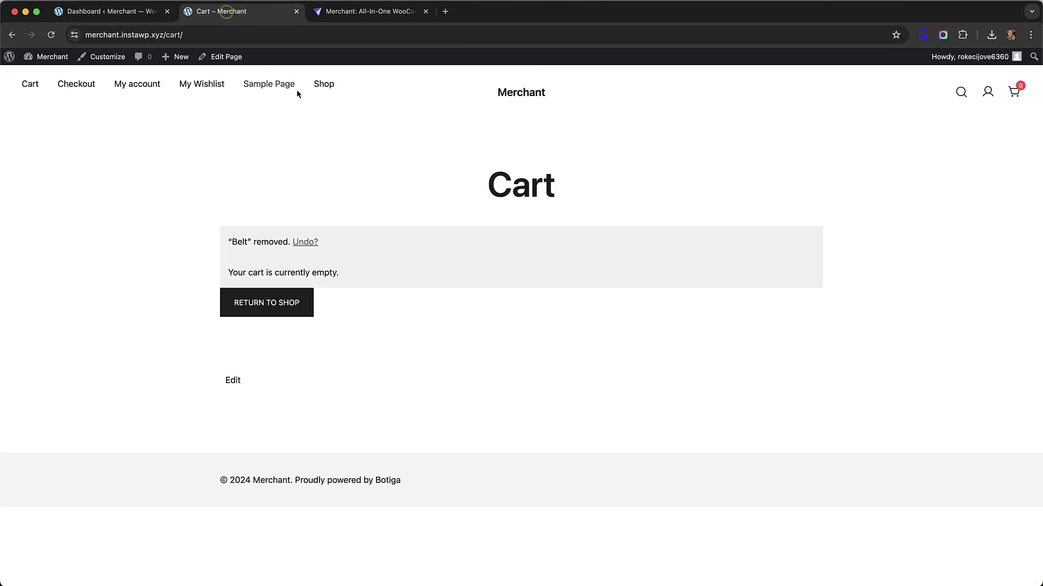
pyautogui.click(322, 86)
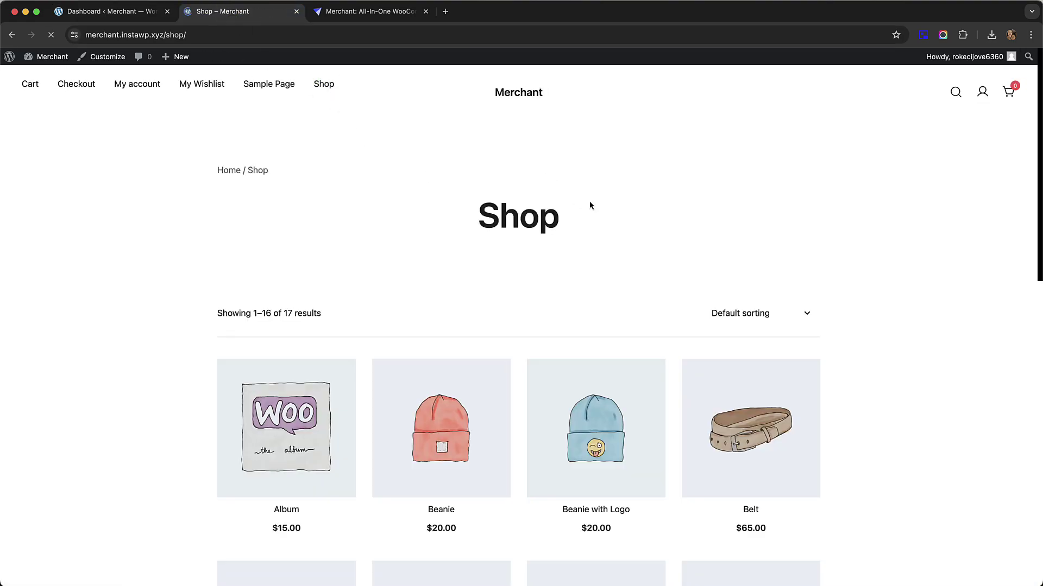
pyautogui.scroll(-5, 547, 179)
pyautogui.click(451, 253)
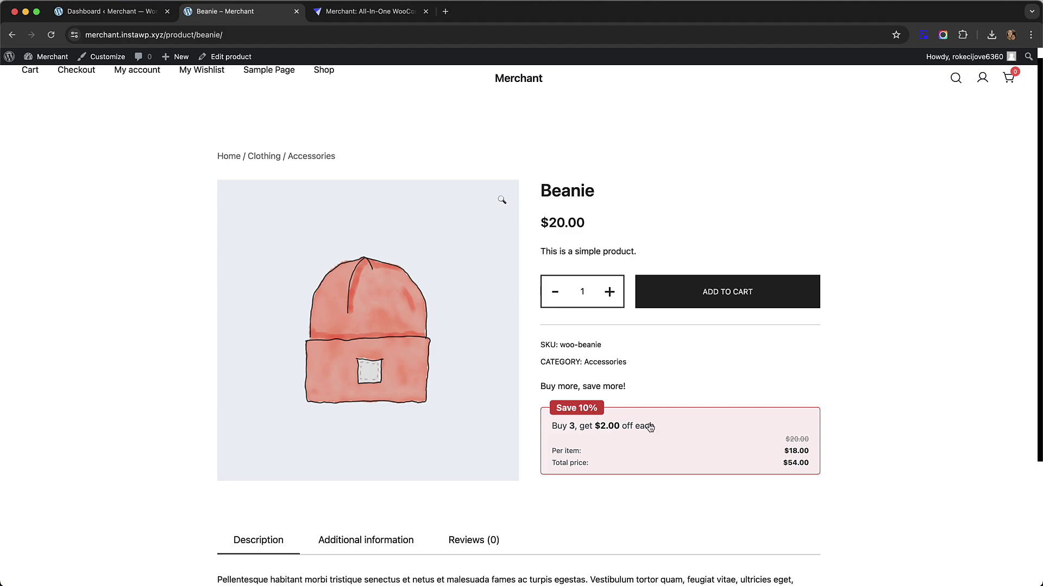
# Return to the Shop and open the Cap page with its buy-3 $48.60 offer.
pyautogui.scroll(1, 646, 357)
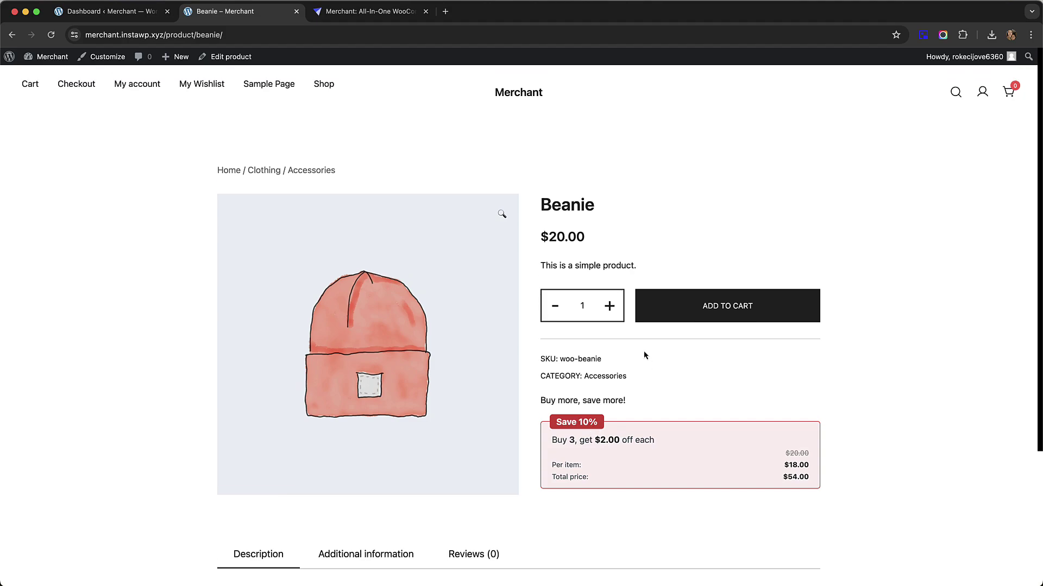
pyautogui.click(324, 84)
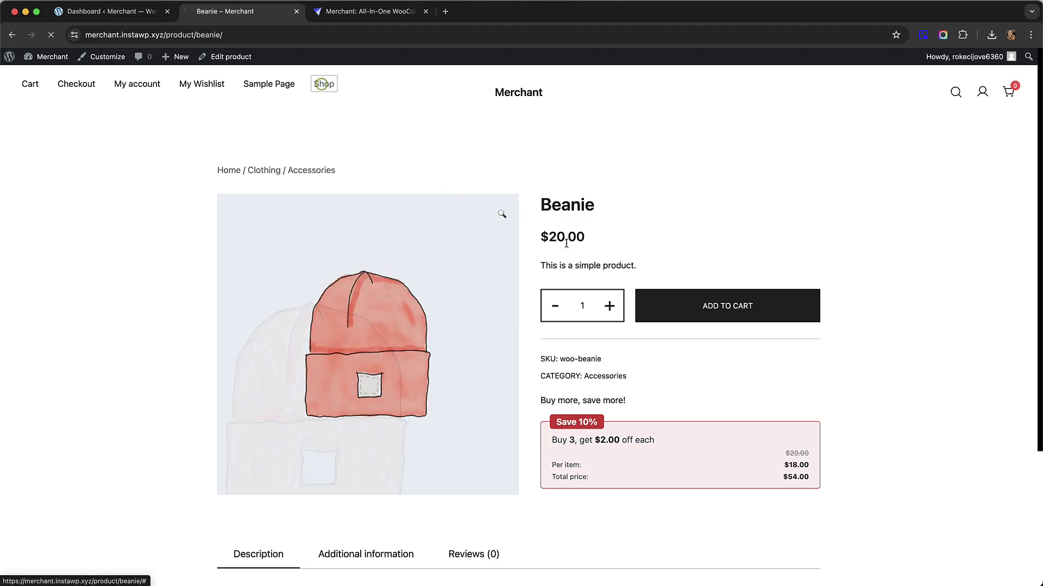
pyautogui.scroll(-4, 612, 221)
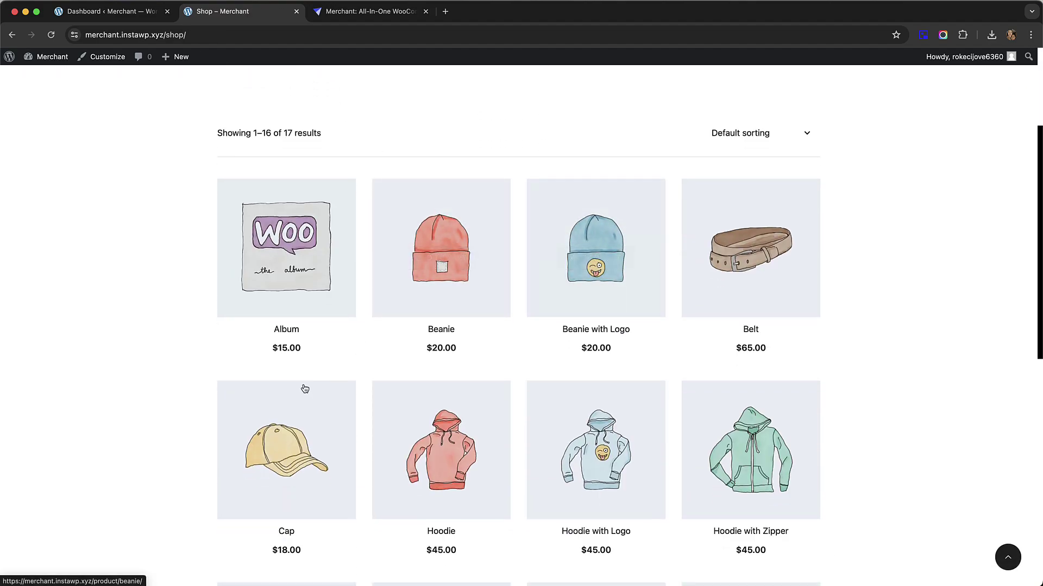
pyautogui.click(279, 404)
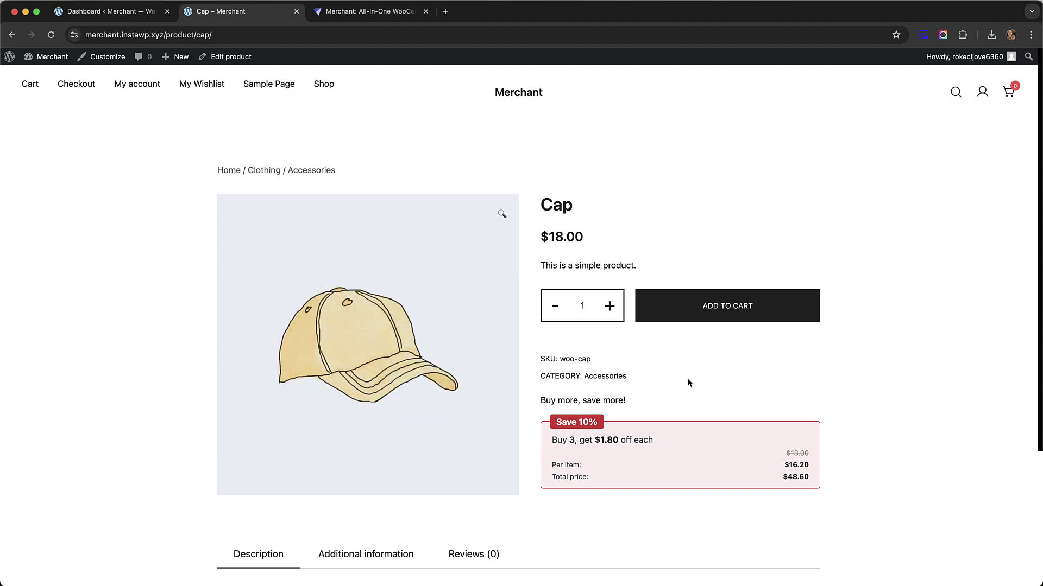
# Add three Caps to the cart through the Buy 3 offer at $16.20 each, $48.60 total.
pyautogui.click(660, 443)
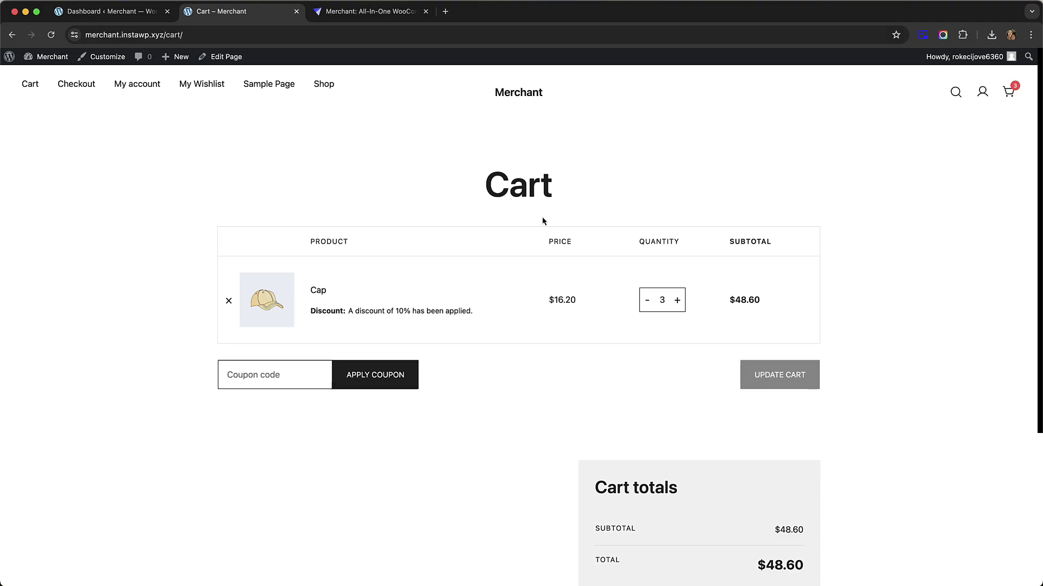
# Restrict the Bulk Discounts offer to specific products, targeting the Beanie.
pyautogui.click(84, 17)
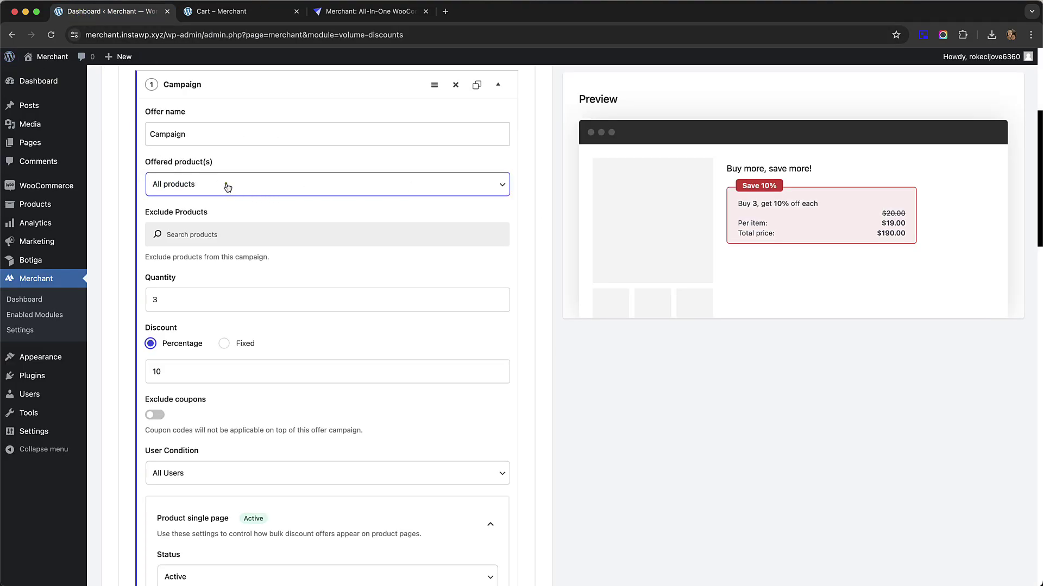
pyautogui.click(228, 187)
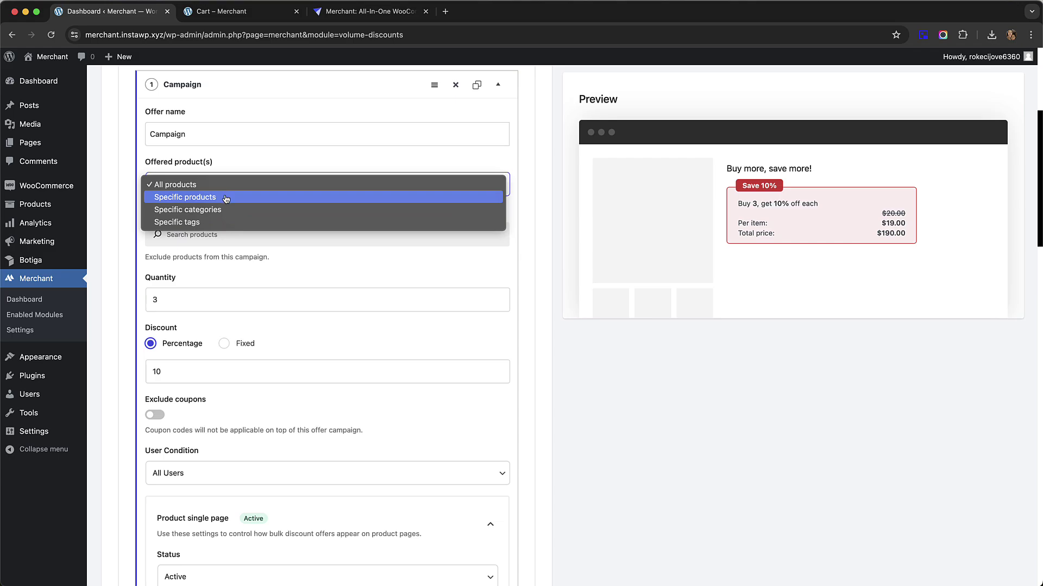
pyautogui.click(226, 198)
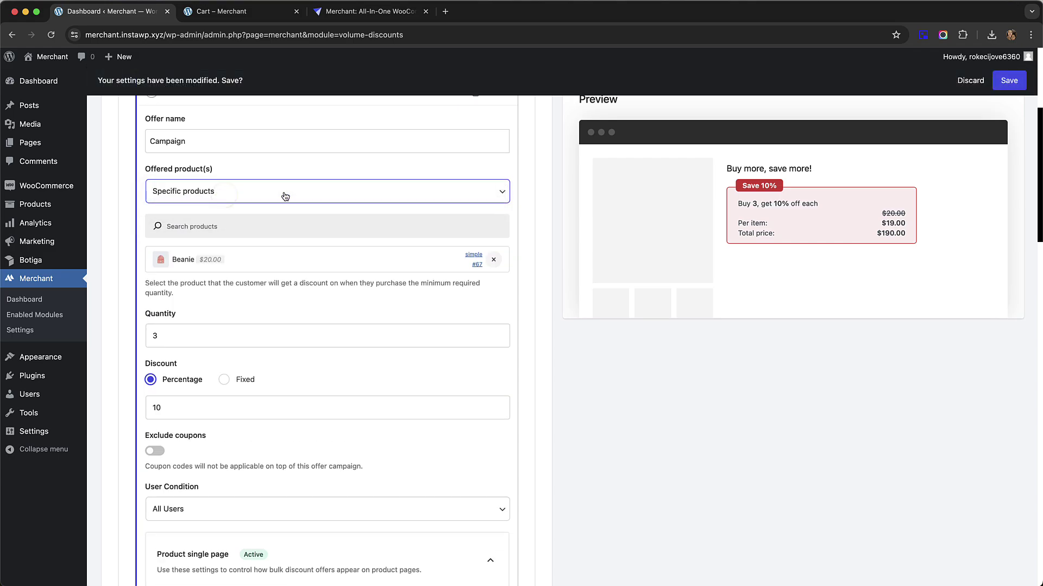
pyautogui.scroll(-1, 315, 191)
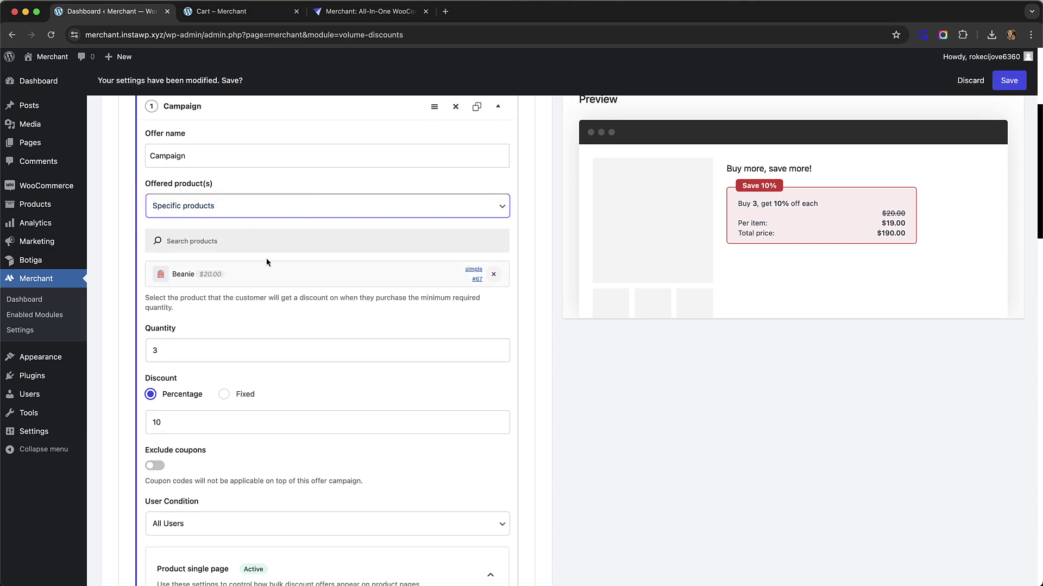
pyautogui.scroll(-1, 369, 239)
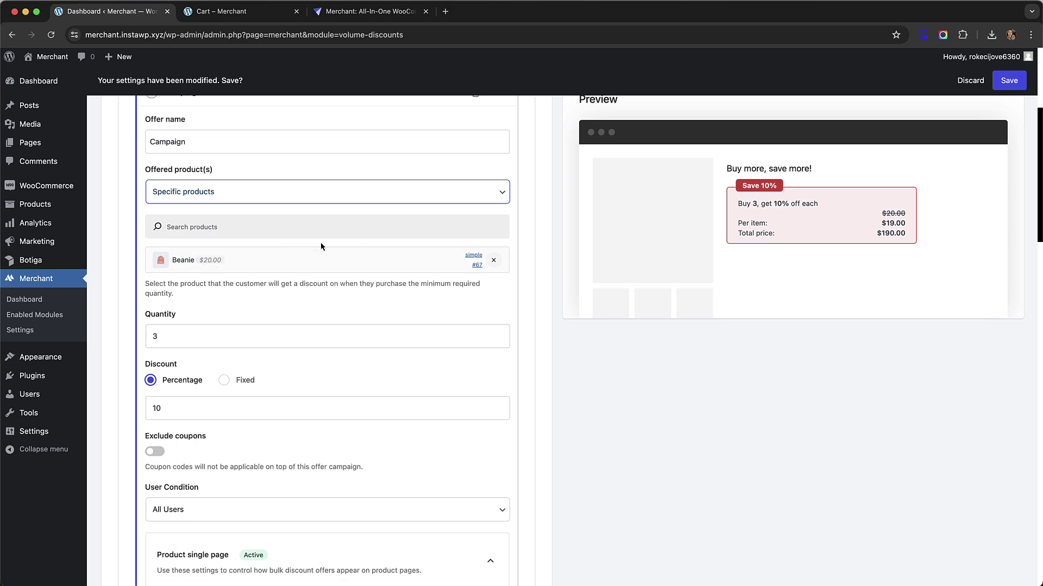
pyautogui.scroll(-1, 321, 247)
pyautogui.scroll(-5, 287, 255)
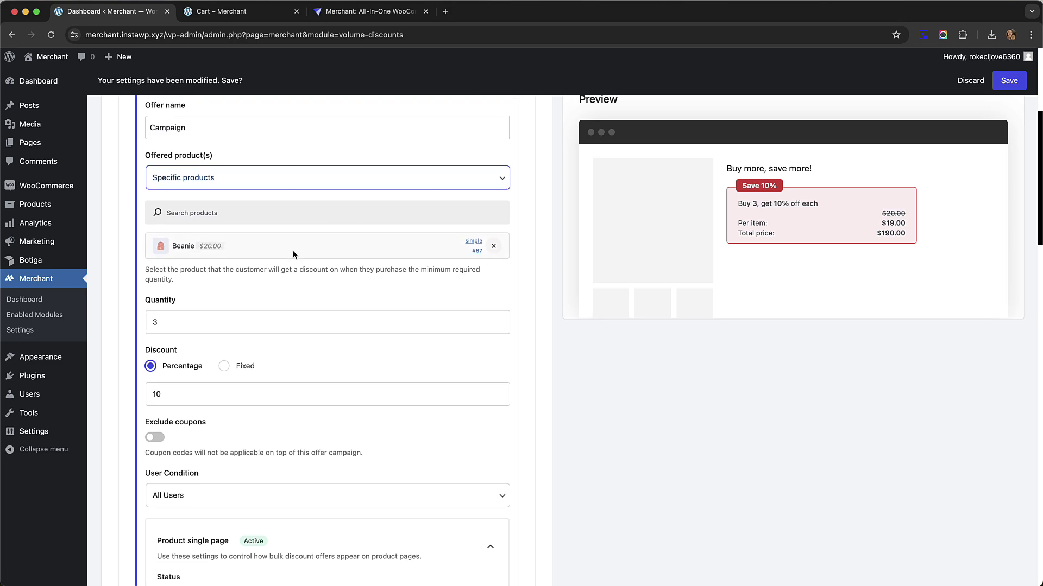
pyautogui.scroll(-2, 220, 255)
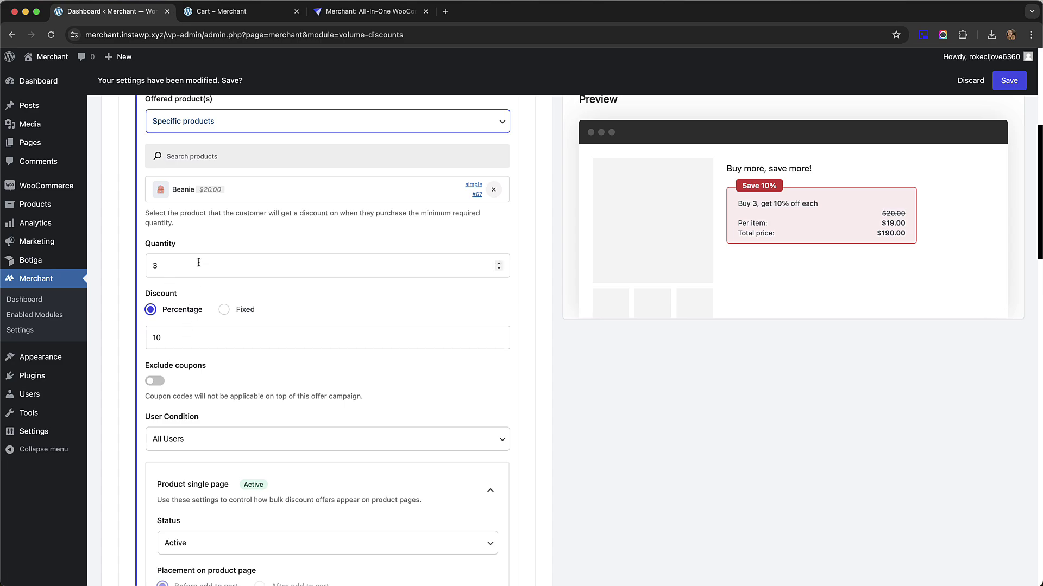
pyautogui.scroll(-1, 243, 255)
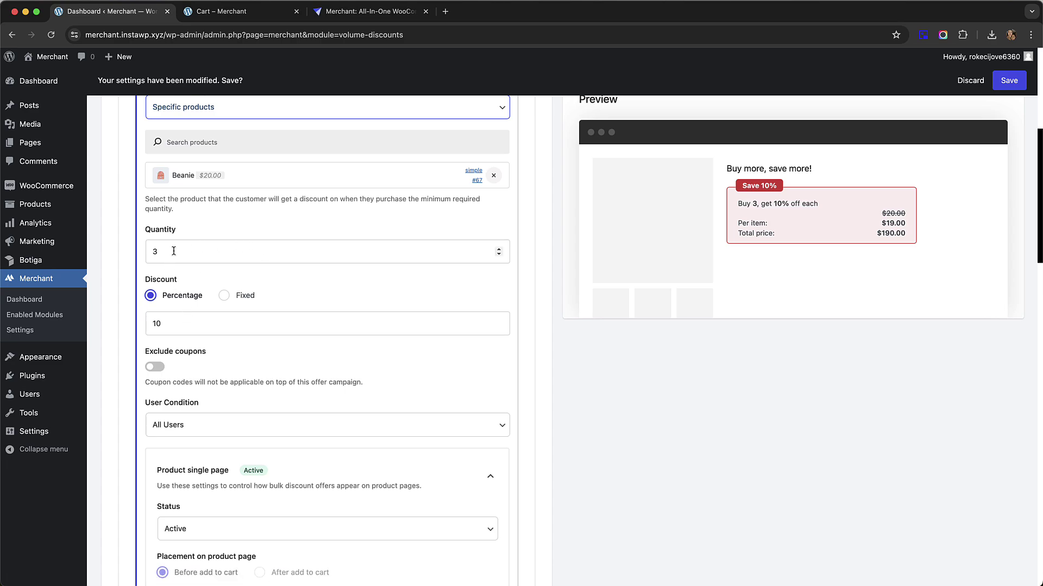
pyautogui.scroll(-1, 188, 250)
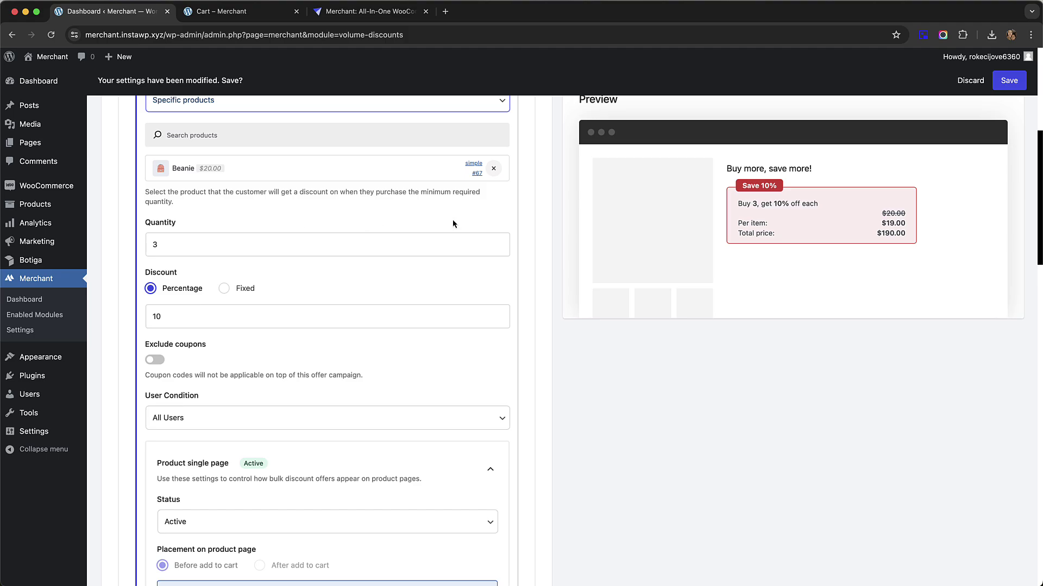
pyautogui.scroll(-2, 358, 214)
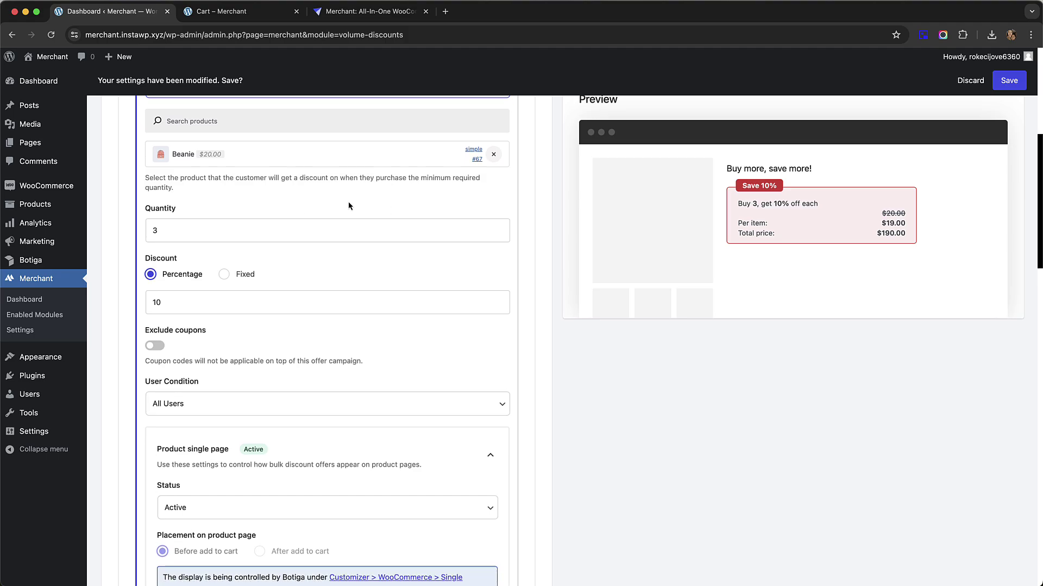
pyautogui.scroll(-6, 350, 205)
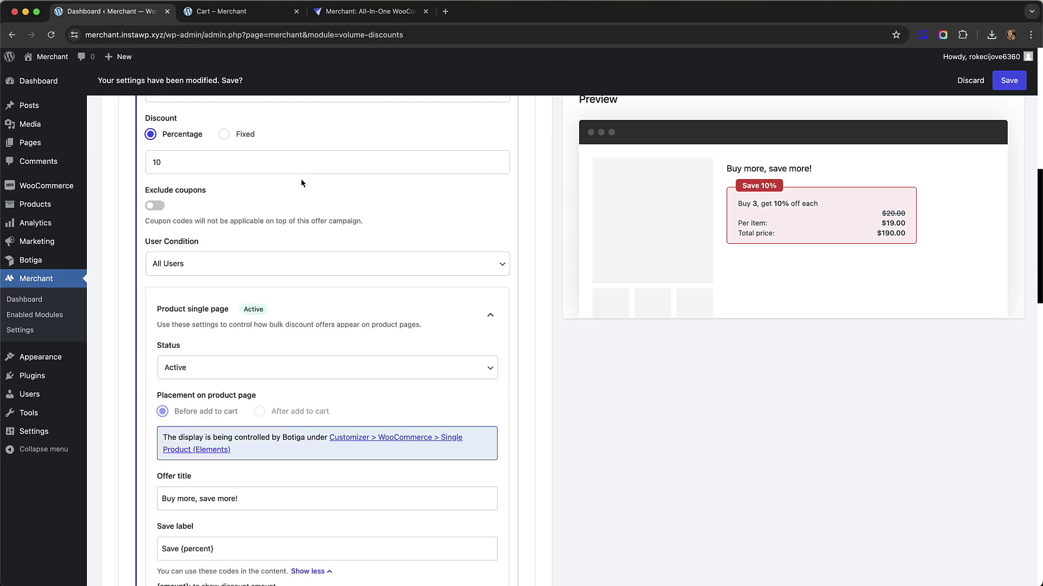
pyautogui.scroll(8, 342, 184)
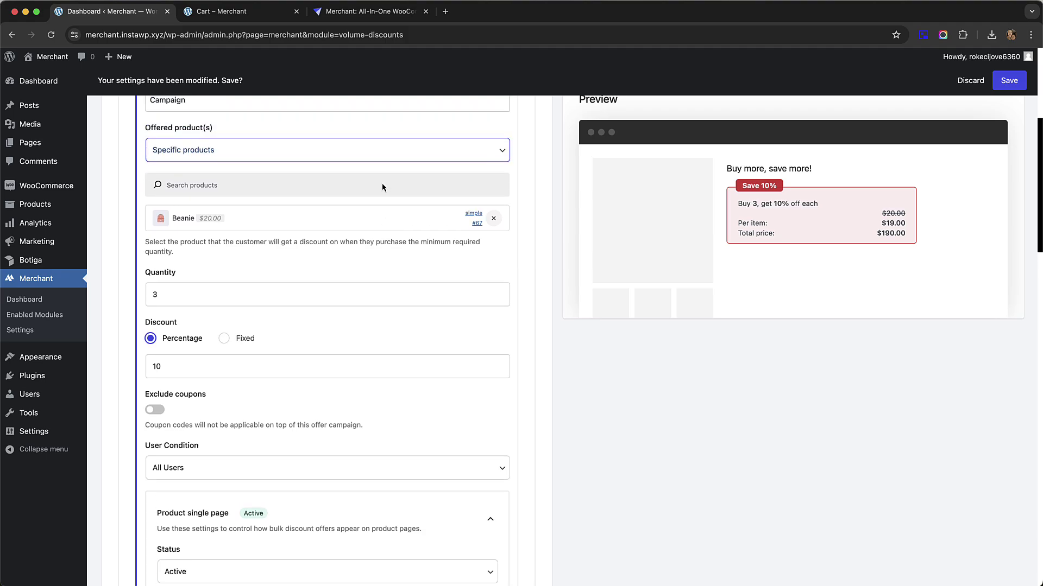
pyautogui.scroll(4, 383, 184)
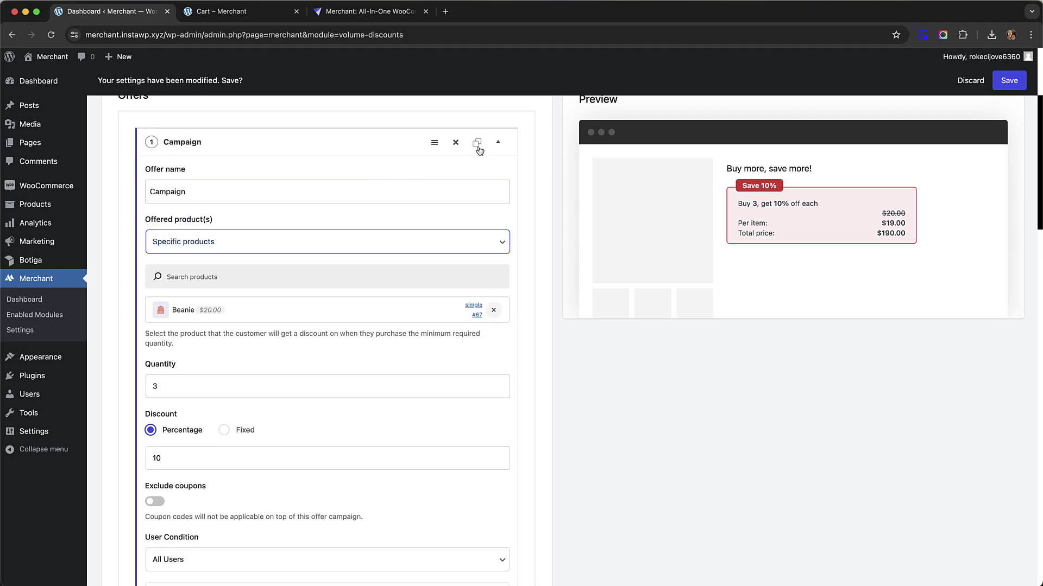
# Duplicate the Beanie discount offer and expand the copy's settings.
pyautogui.click(478, 145)
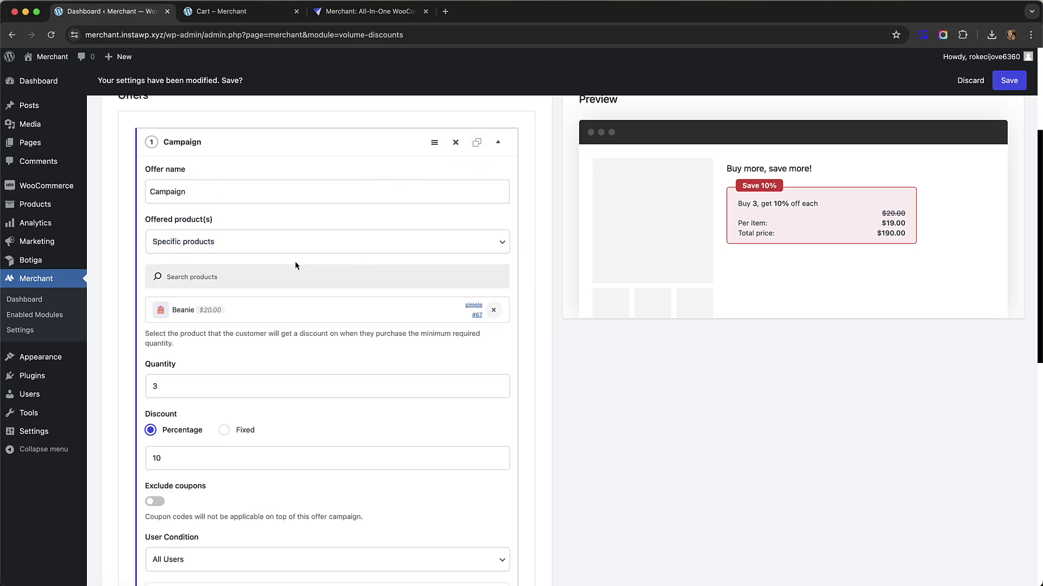
pyautogui.scroll(-6, 325, 265)
pyautogui.click(503, 429)
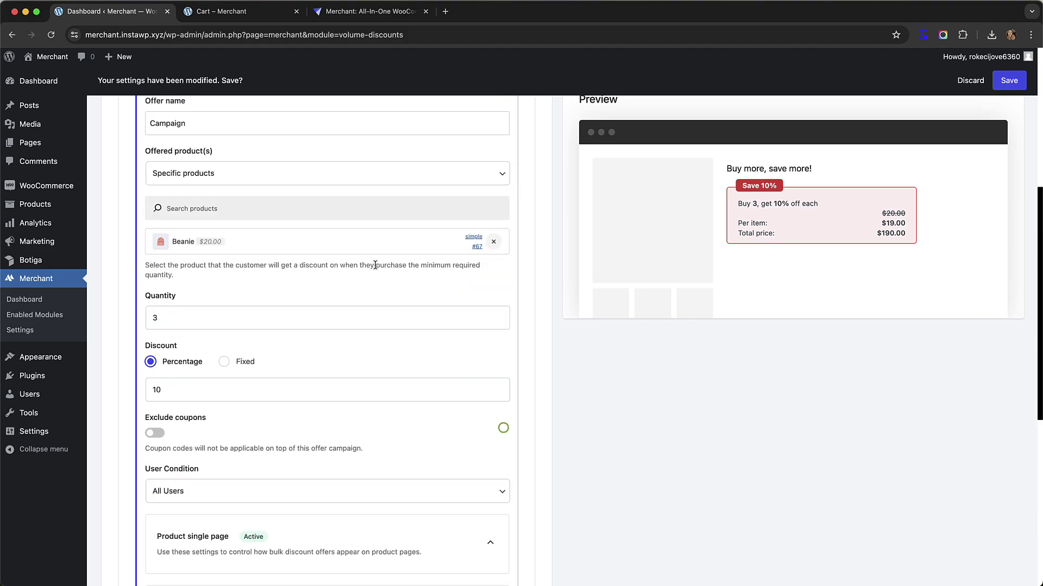
pyautogui.scroll(1, 345, 245)
pyautogui.scroll(-2, 305, 230)
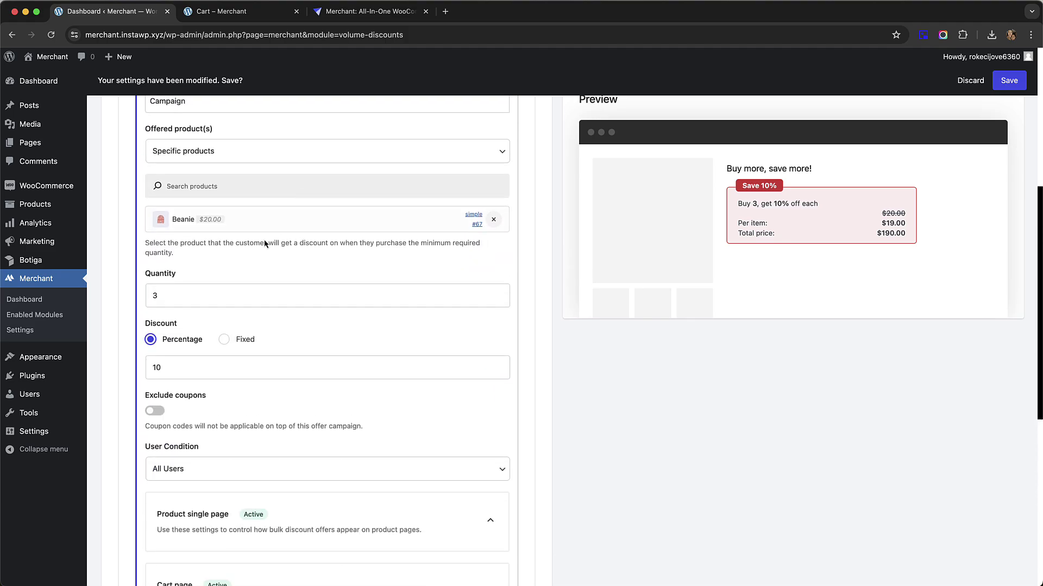
# Set the copied offer to quantity 5 with a 15% discount and save.
pyautogui.click(175, 295)
pyautogui.press('BackSpace')
pyautogui.write('5')
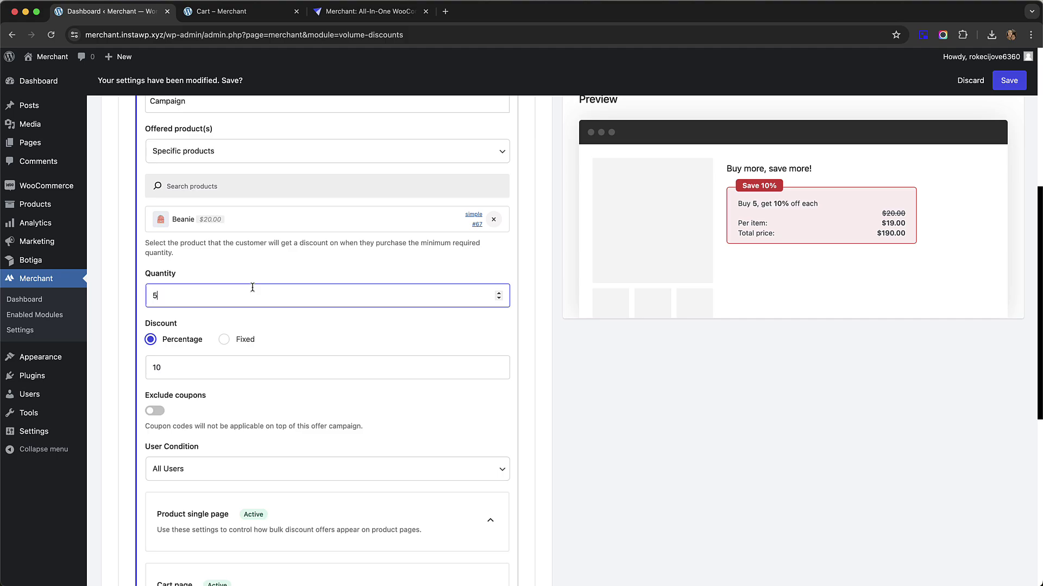
pyautogui.scroll(-2, 253, 287)
pyautogui.click(177, 304)
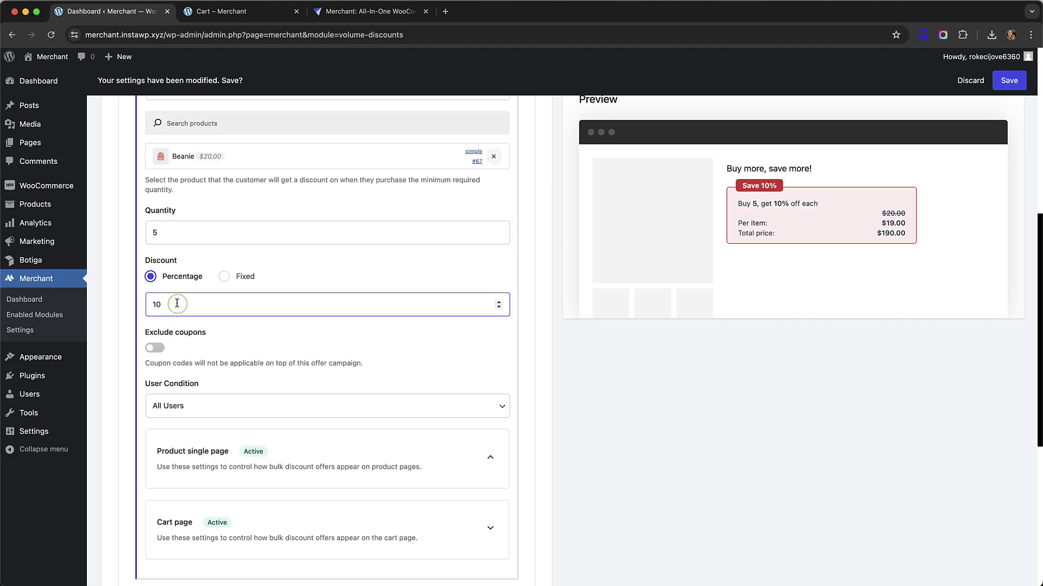
pyautogui.press('BackSpace')
pyautogui.write('5')
pyautogui.click(350, 270)
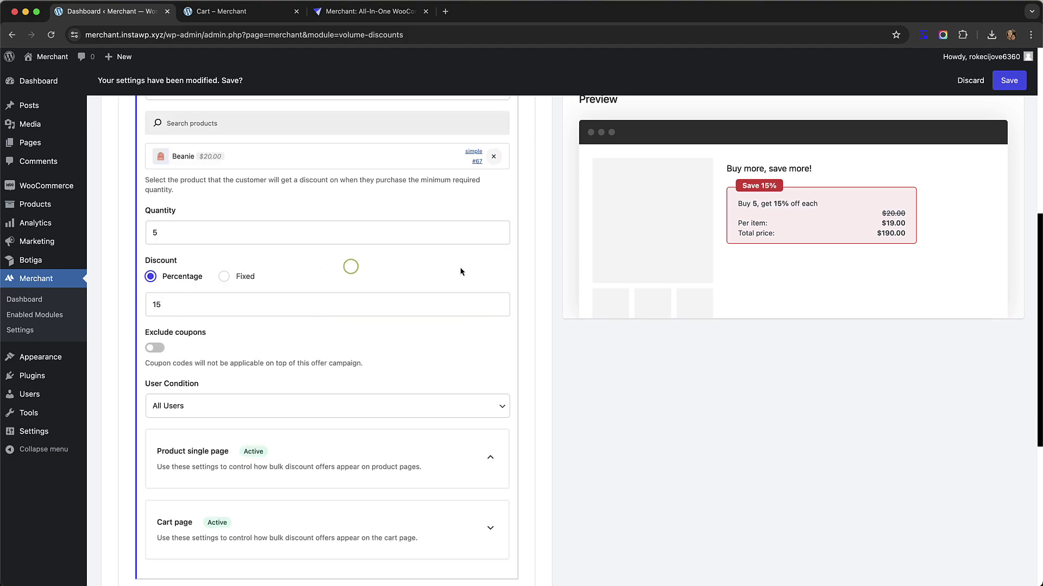
pyautogui.scroll(1, 706, 173)
pyautogui.click(1011, 77)
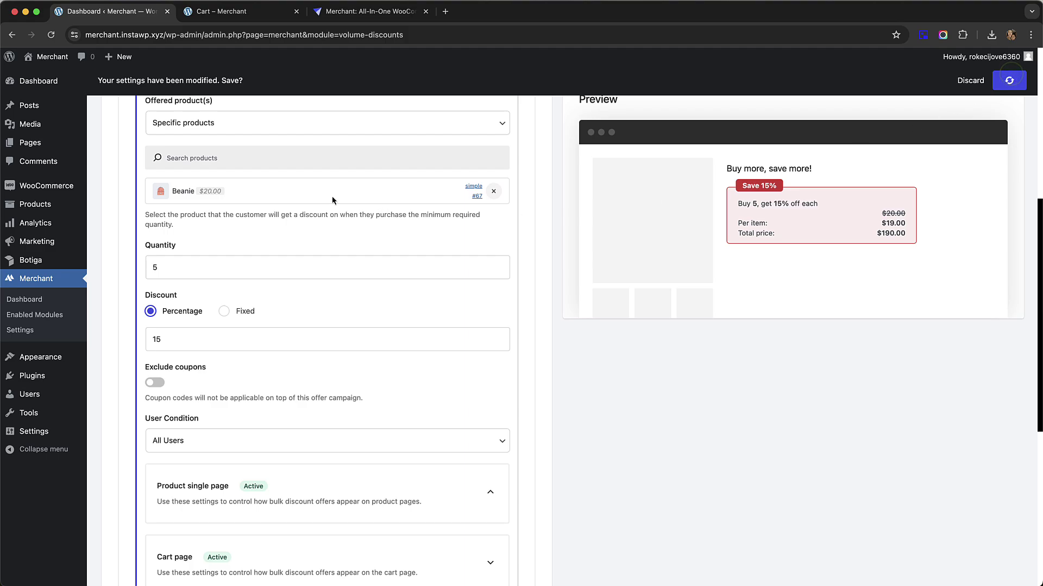
# Remove the Cap from the cart and view the Beanie page's buy-3 and buy-5 tiers.
pyautogui.click(231, 17)
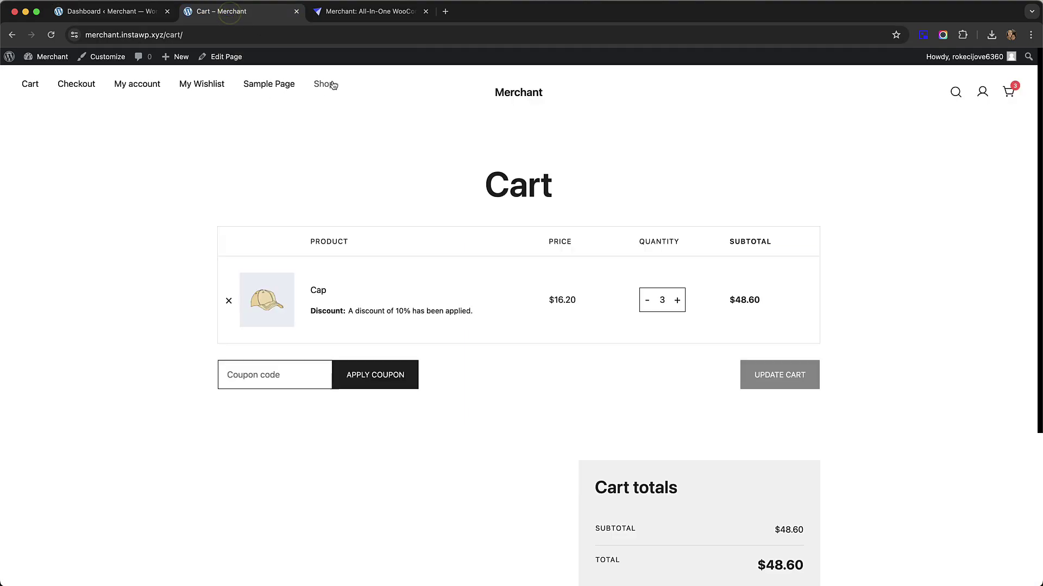
pyautogui.click(230, 300)
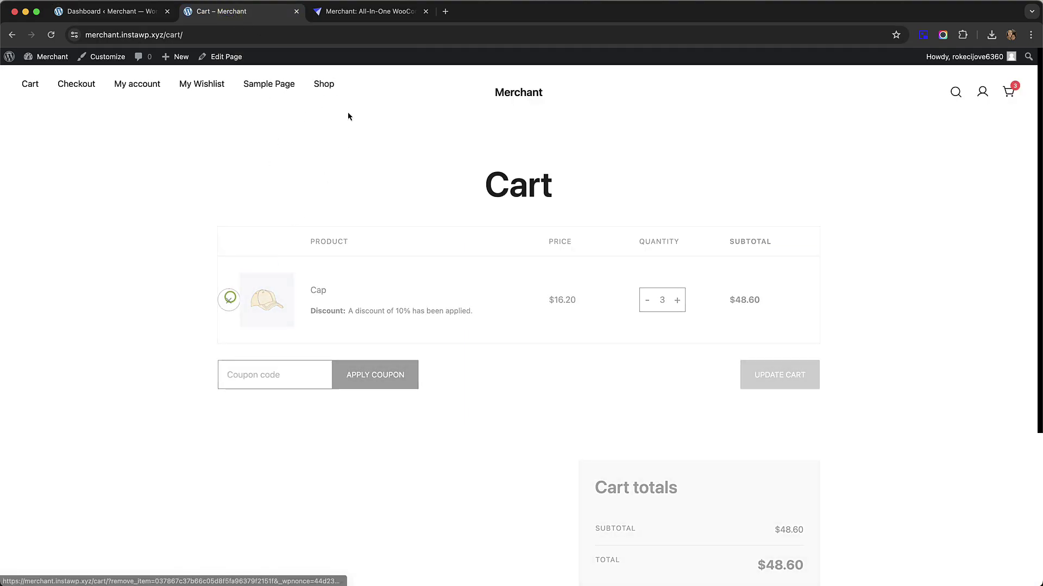
pyautogui.click(324, 83)
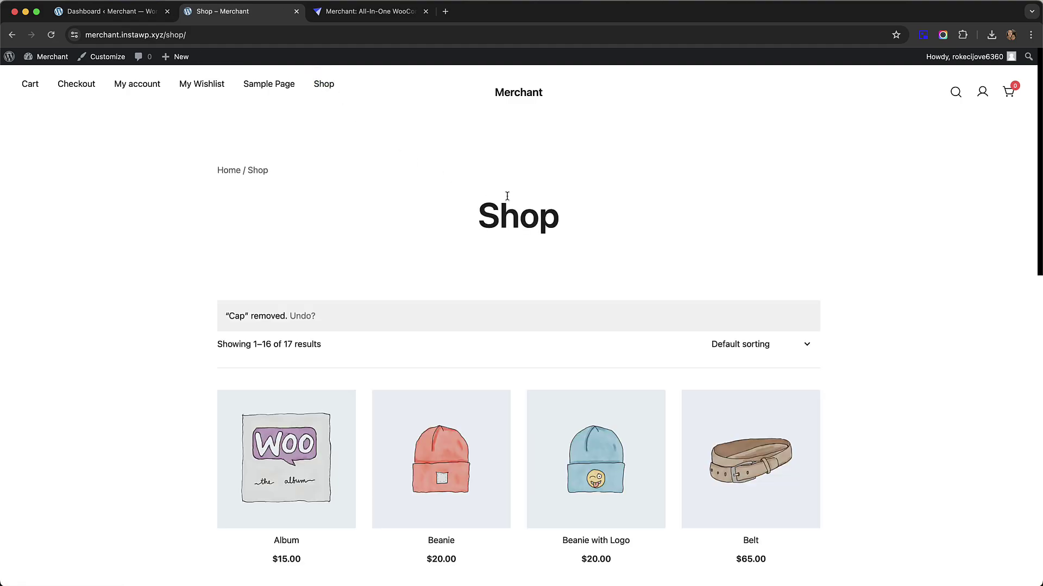
pyautogui.scroll(-2, 511, 260)
pyautogui.click(456, 330)
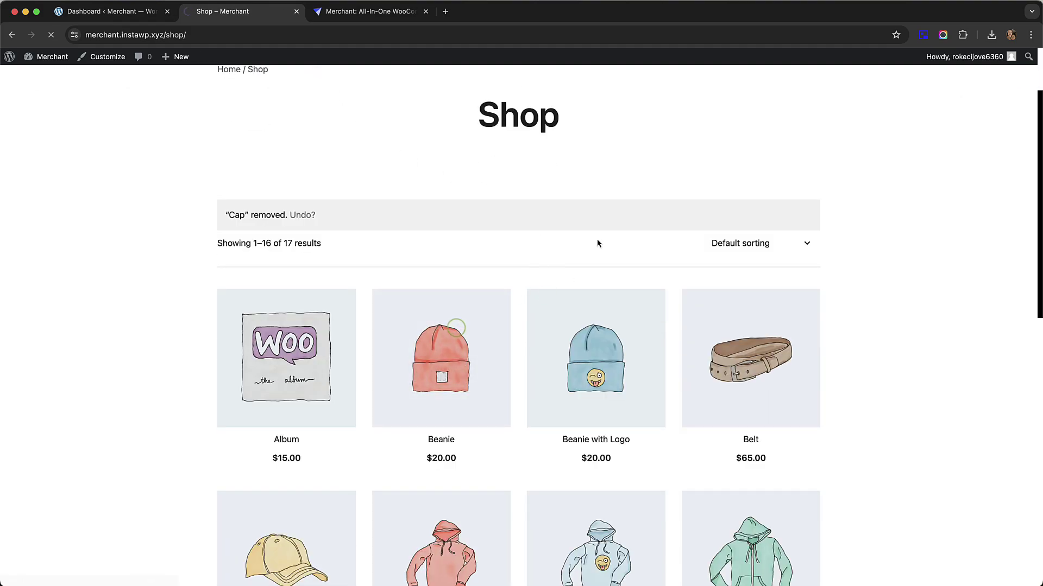
pyautogui.scroll(-3, 711, 210)
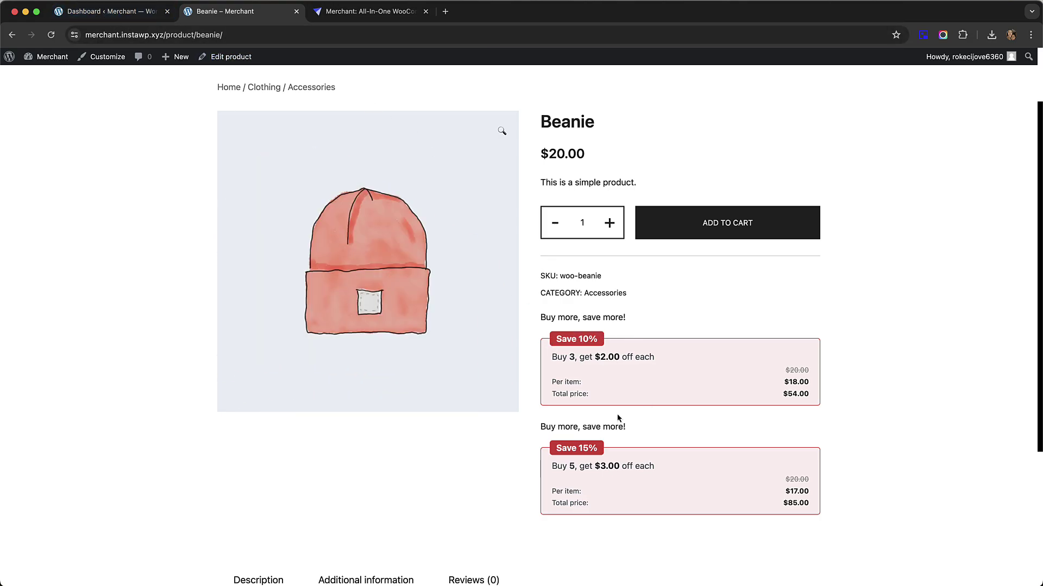
# Delete the 'Buy more, save more!' offer title under Product single page and save.
pyautogui.click(91, 15)
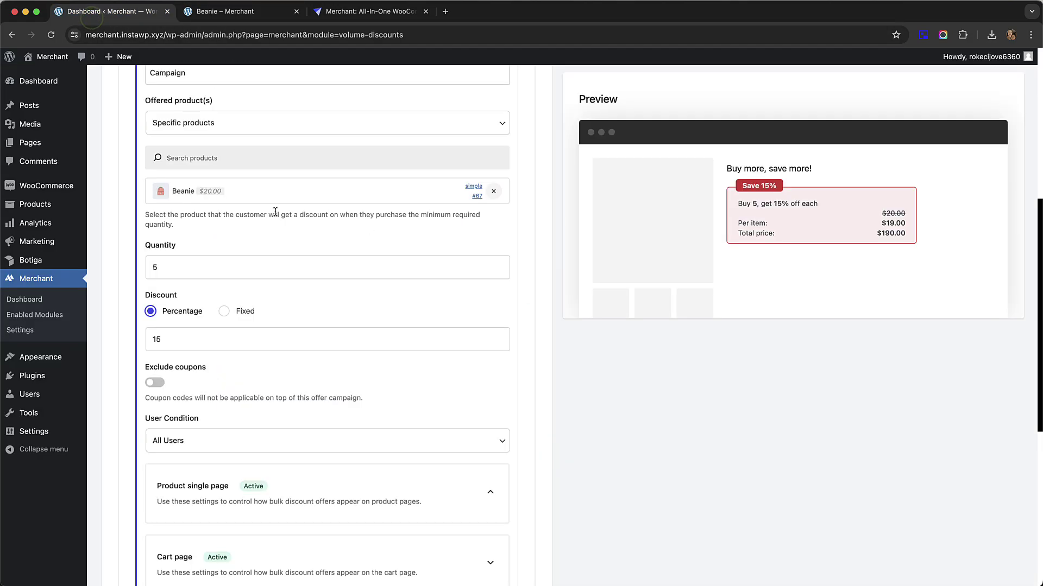
pyautogui.scroll(-3, 275, 211)
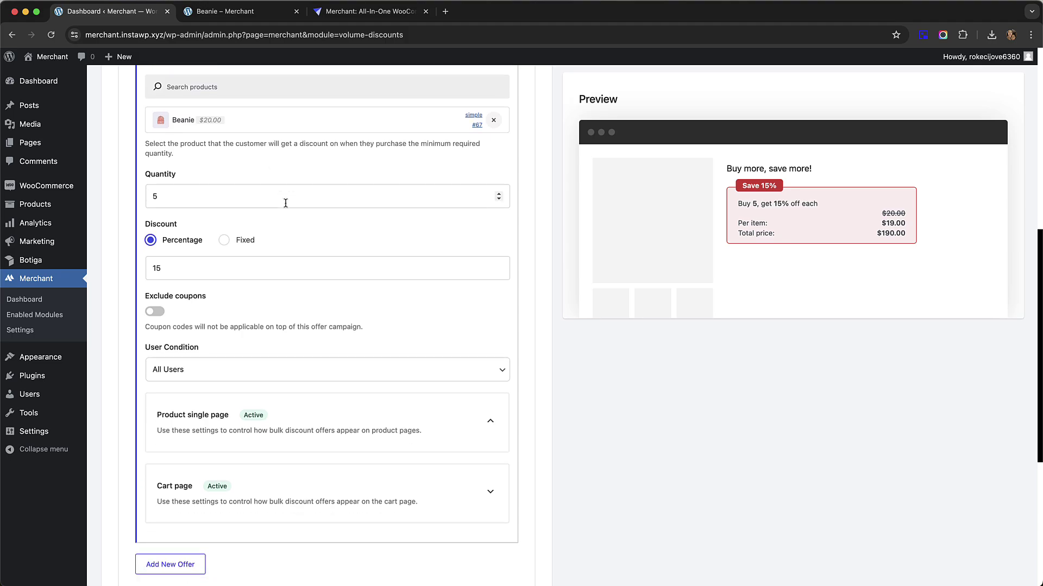
pyautogui.click(489, 423)
pyautogui.scroll(-5, 330, 223)
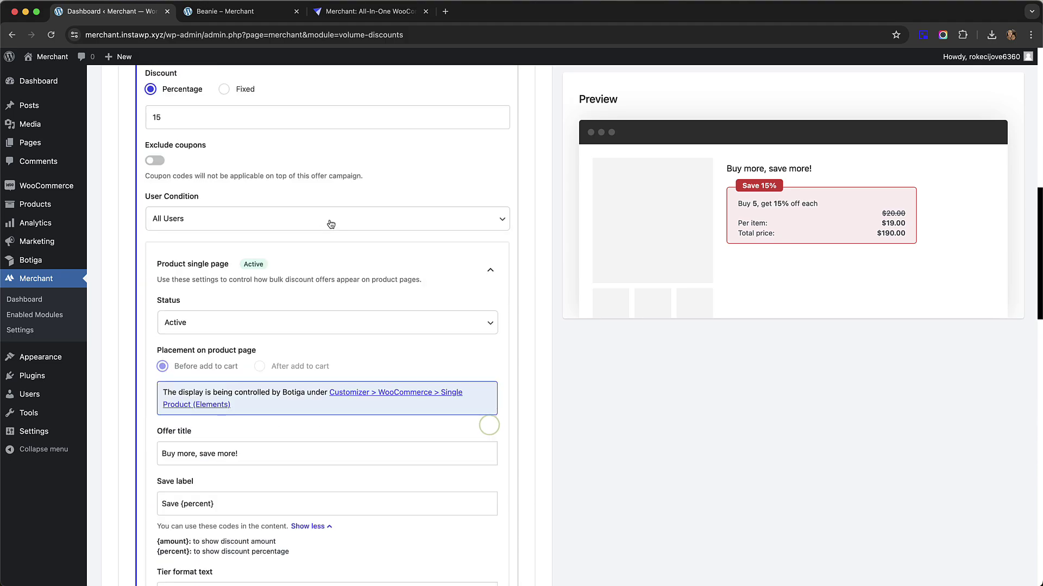
pyautogui.scroll(-10, 331, 224)
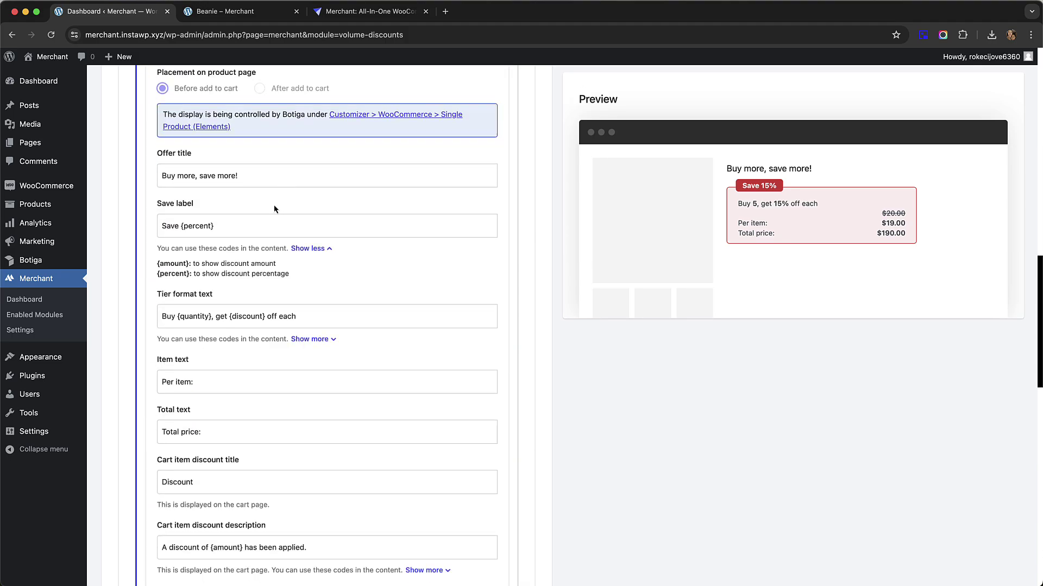
pyautogui.moveTo(264, 170); pyautogui.dragTo(187, 170)
pyautogui.moveTo(306, 172); pyautogui.dragTo(153, 175)
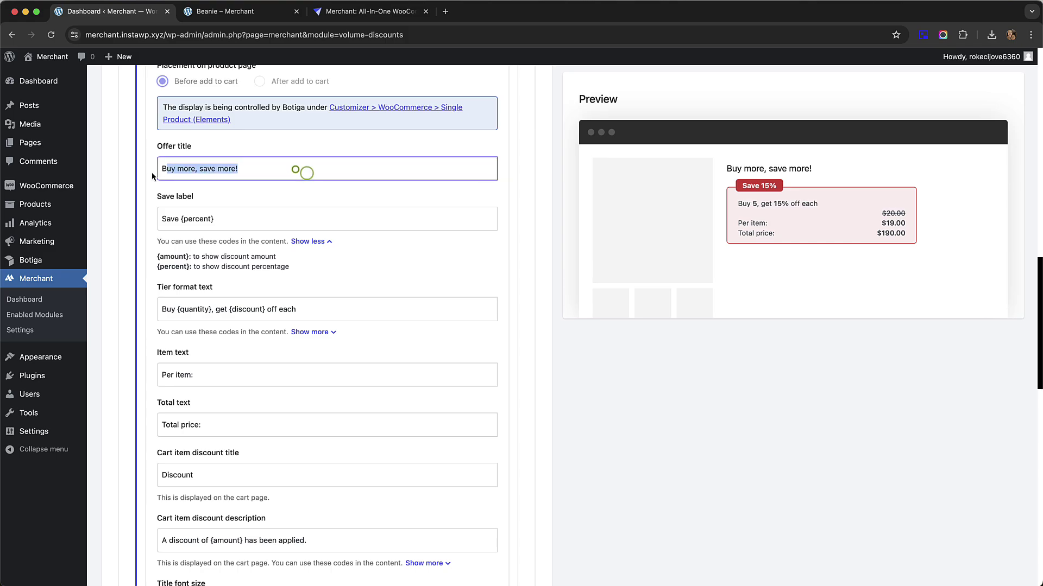
pyautogui.press('BackSpace')
pyautogui.press('BackSpace')
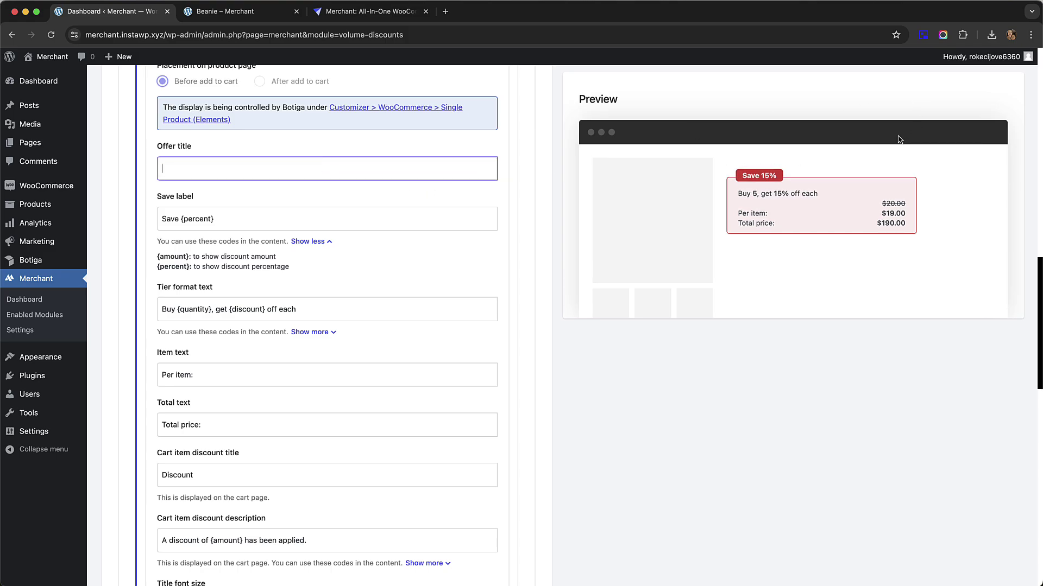
pyautogui.click(1009, 81)
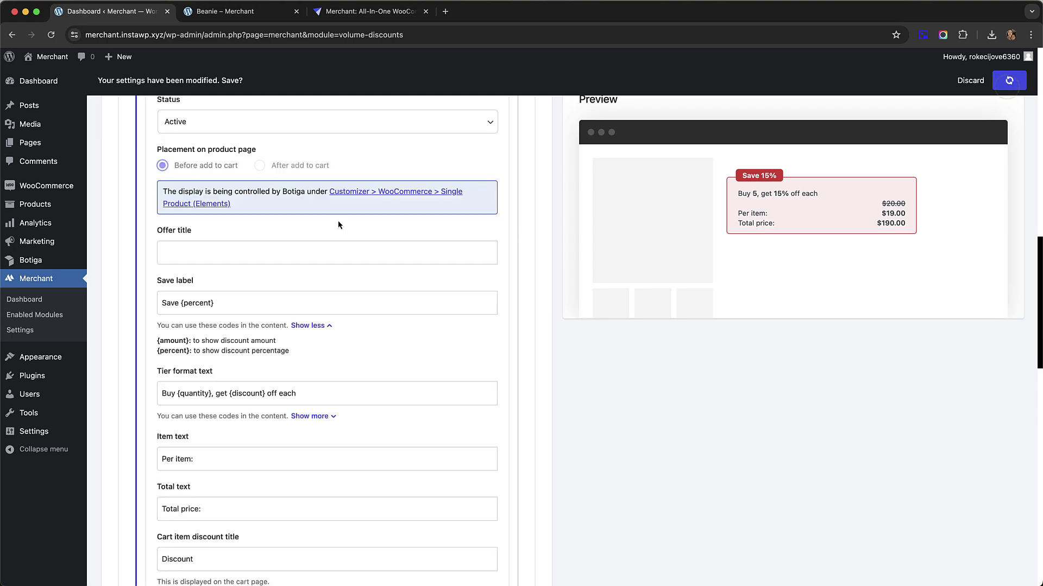
# Reload the Beanie page and check the Save 10% and Save 15% tiers still share one heading.
pyautogui.click(239, 15)
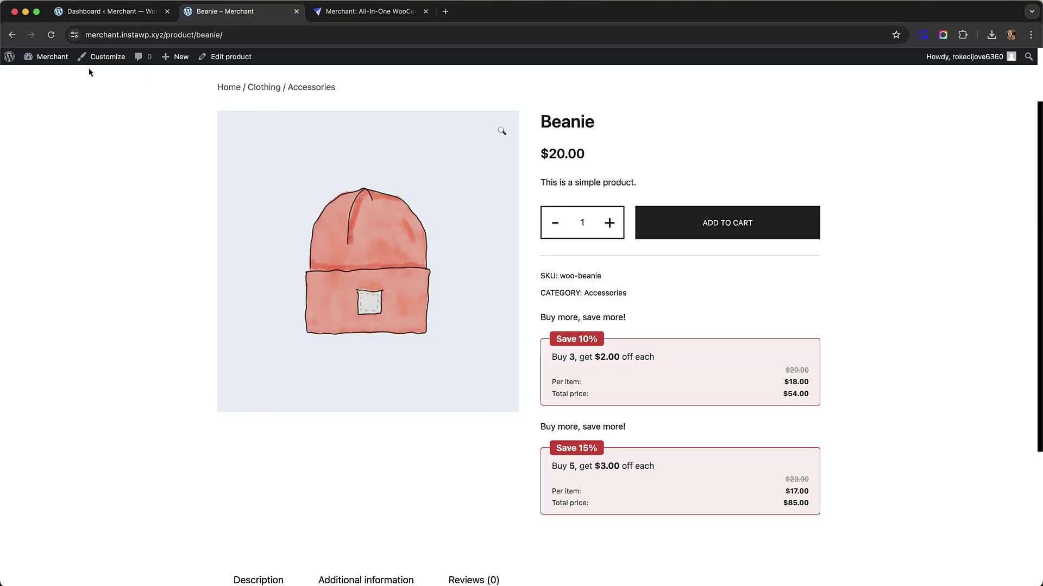
pyautogui.click(51, 35)
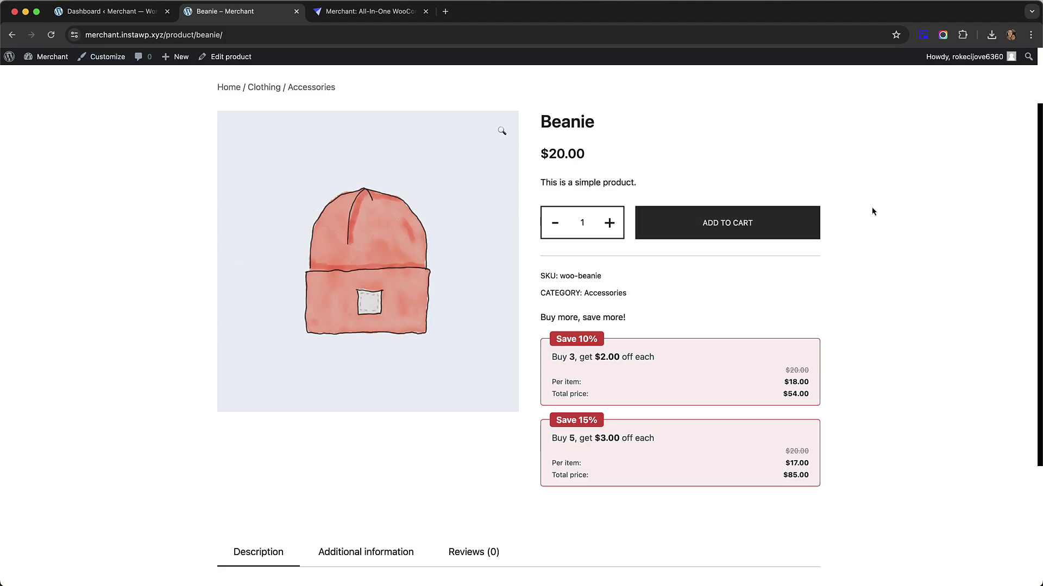
pyautogui.scroll(-1, 873, 212)
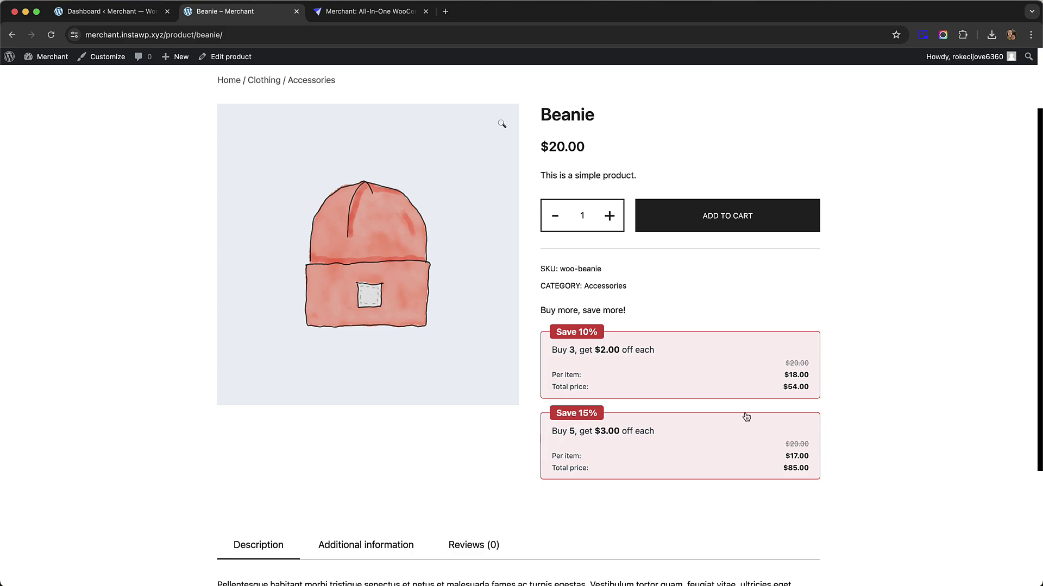
pyautogui.scroll(-1, 881, 243)
pyautogui.scroll(1, 879, 241)
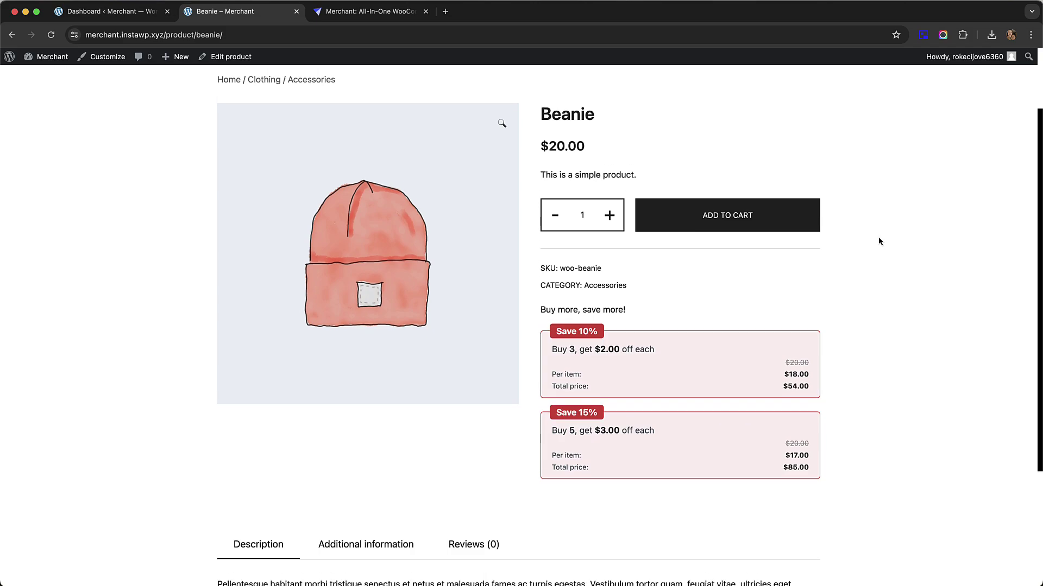
pyautogui.scroll(1, 866, 230)
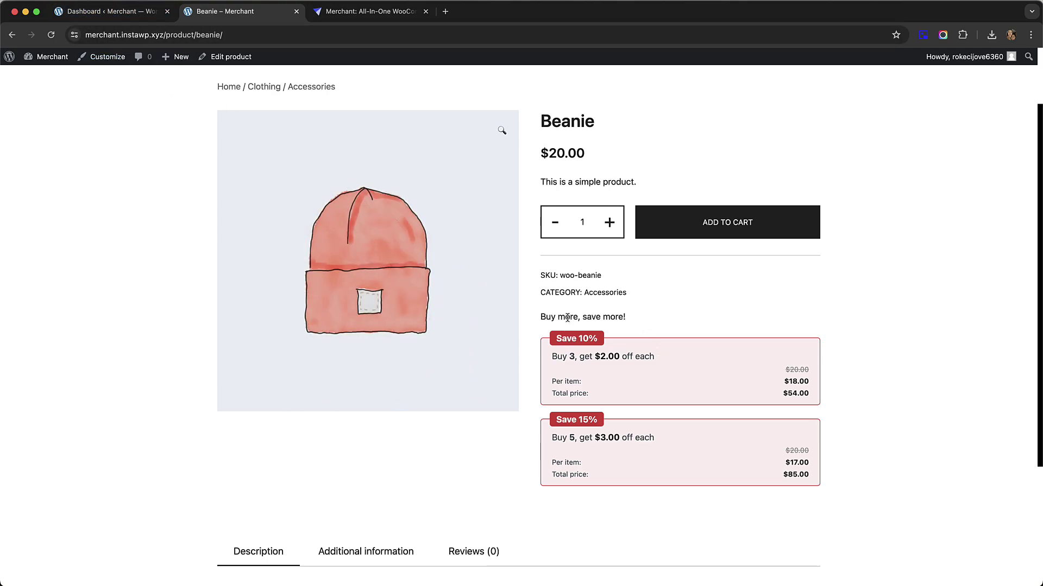
pyautogui.click(106, 11)
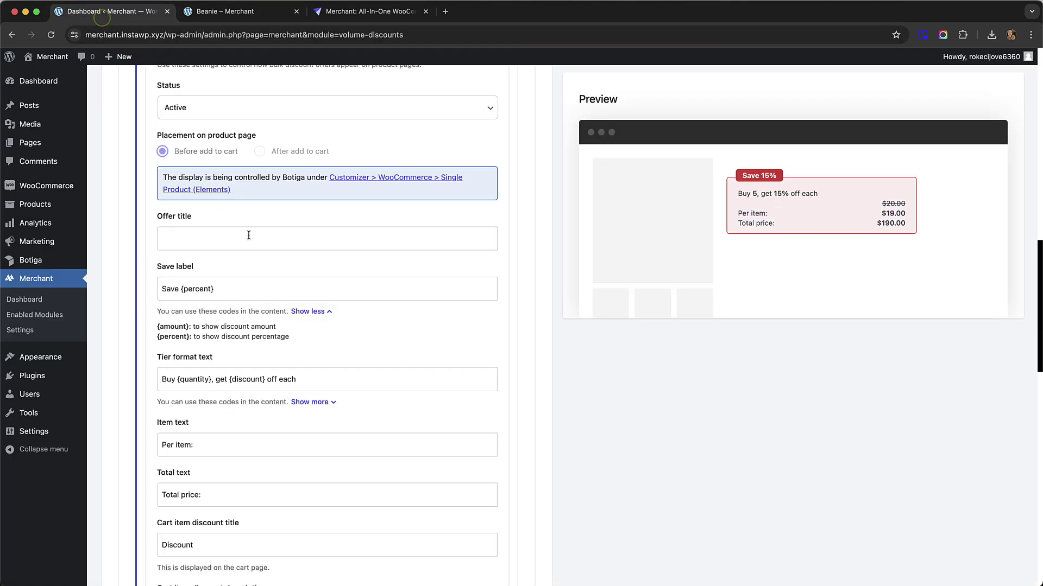
pyautogui.scroll(1, 248, 244)
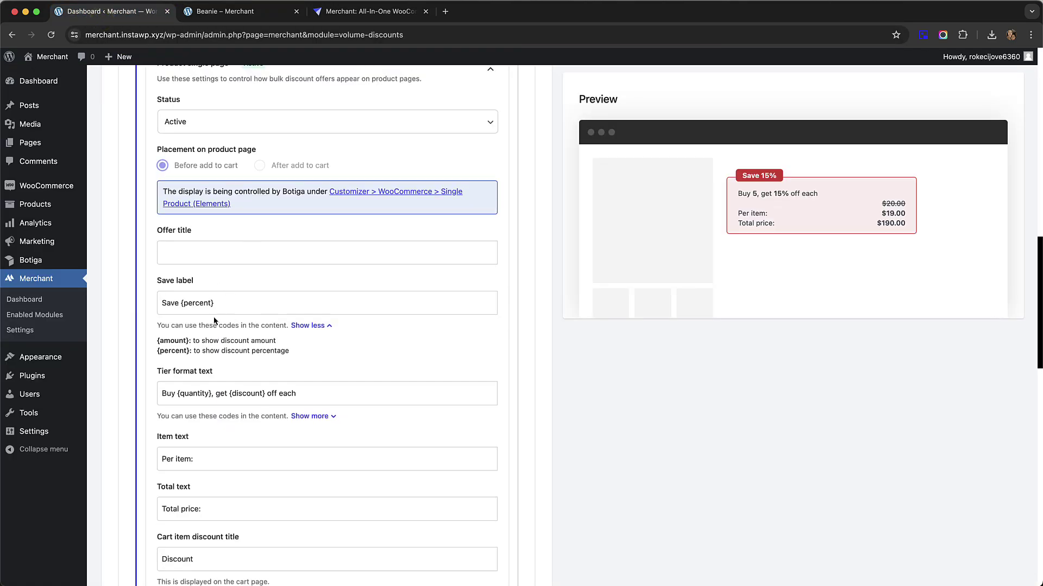
pyautogui.scroll(-5, 215, 321)
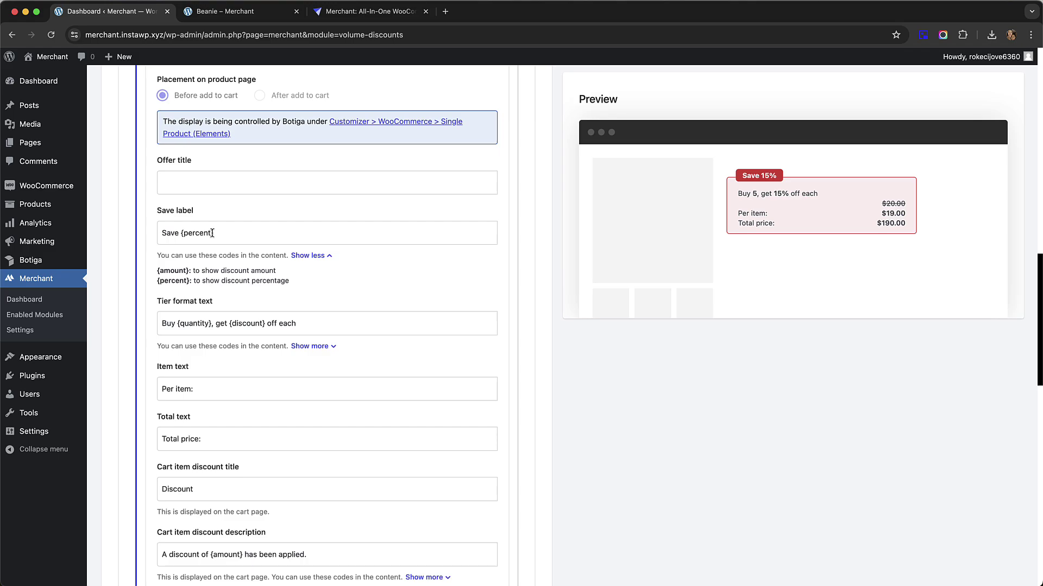
pyautogui.scroll(-3, 298, 223)
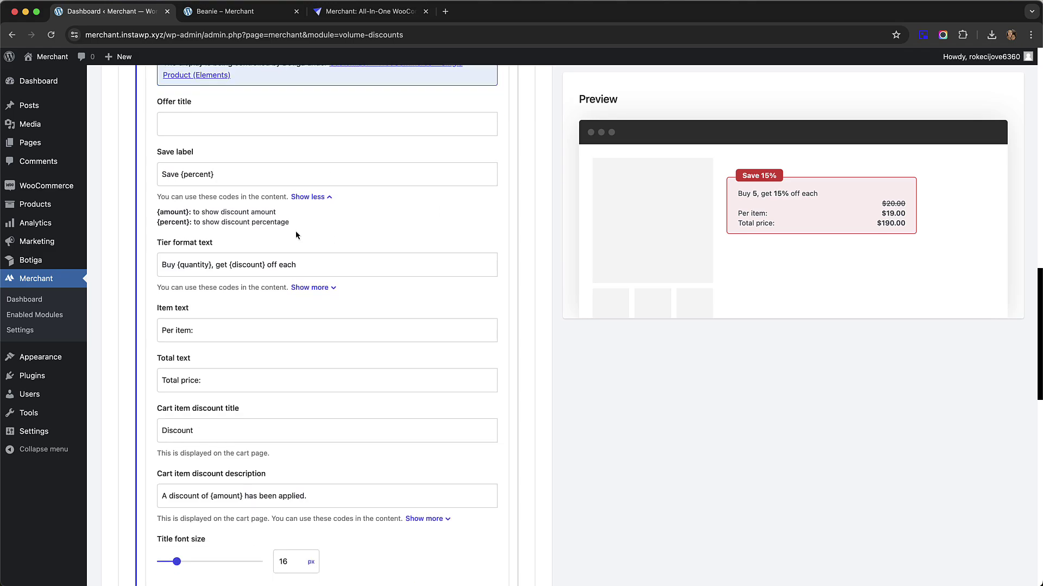
pyautogui.scroll(-8, 347, 223)
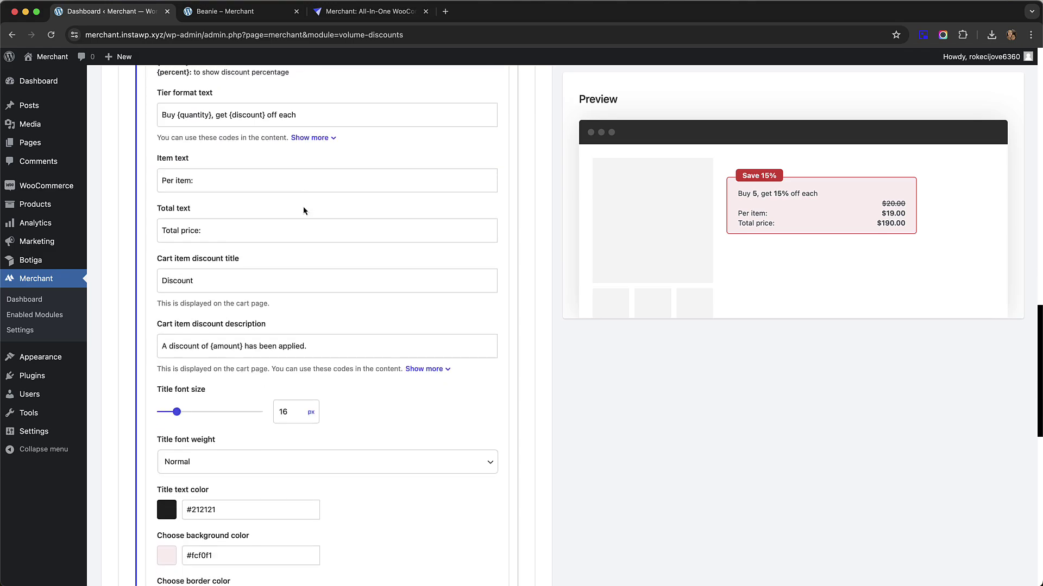
pyautogui.scroll(-1, 347, 173)
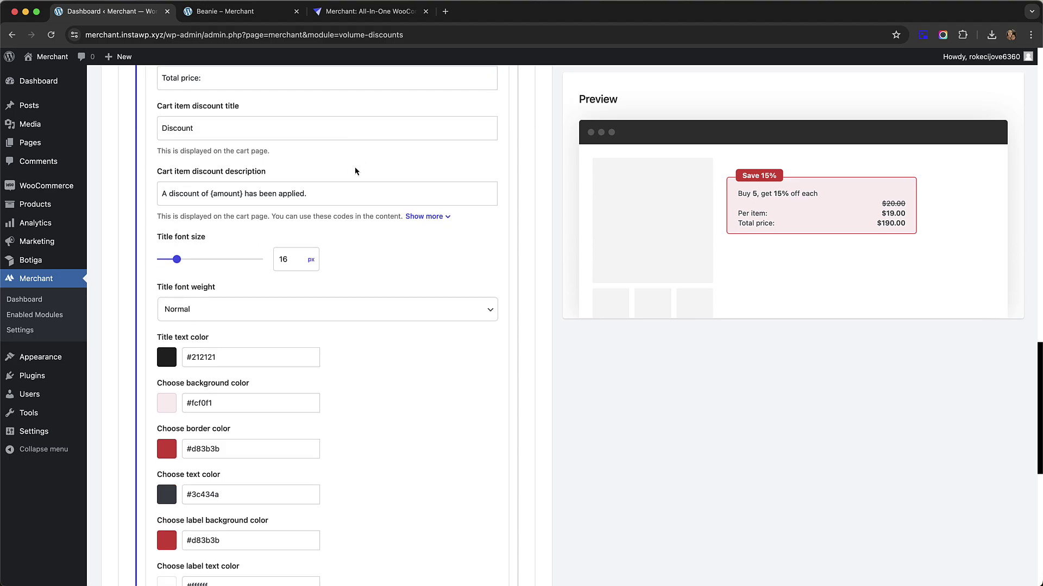
pyautogui.scroll(-4, 355, 172)
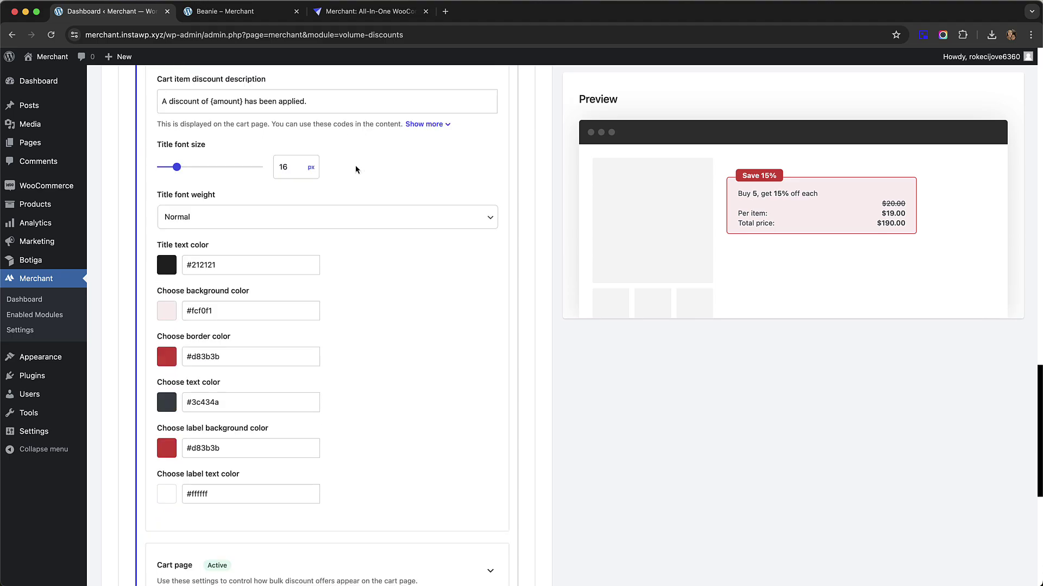
pyautogui.click(239, 10)
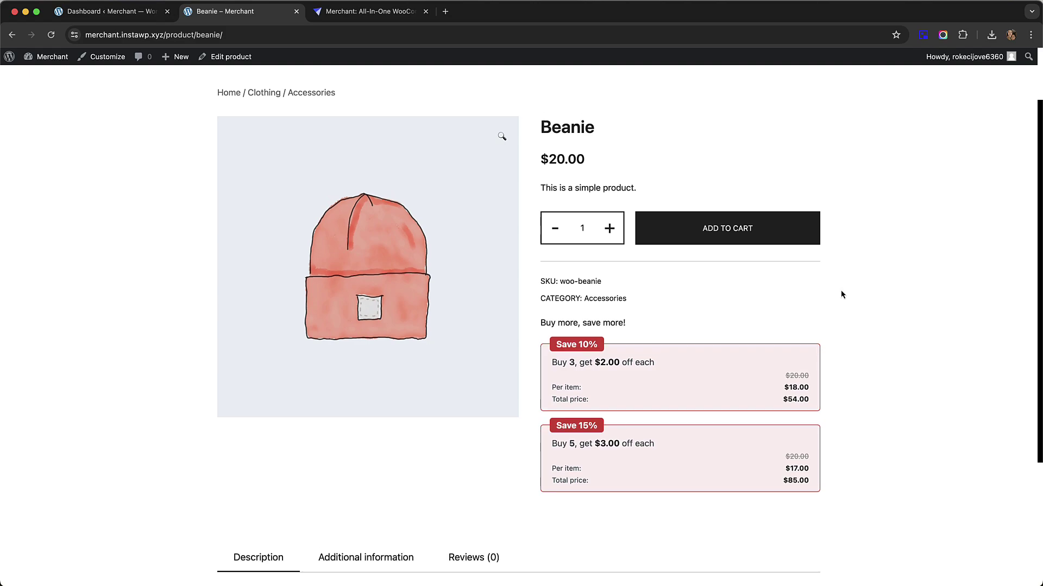
pyautogui.scroll(1, 844, 295)
pyautogui.scroll(1, 828, 287)
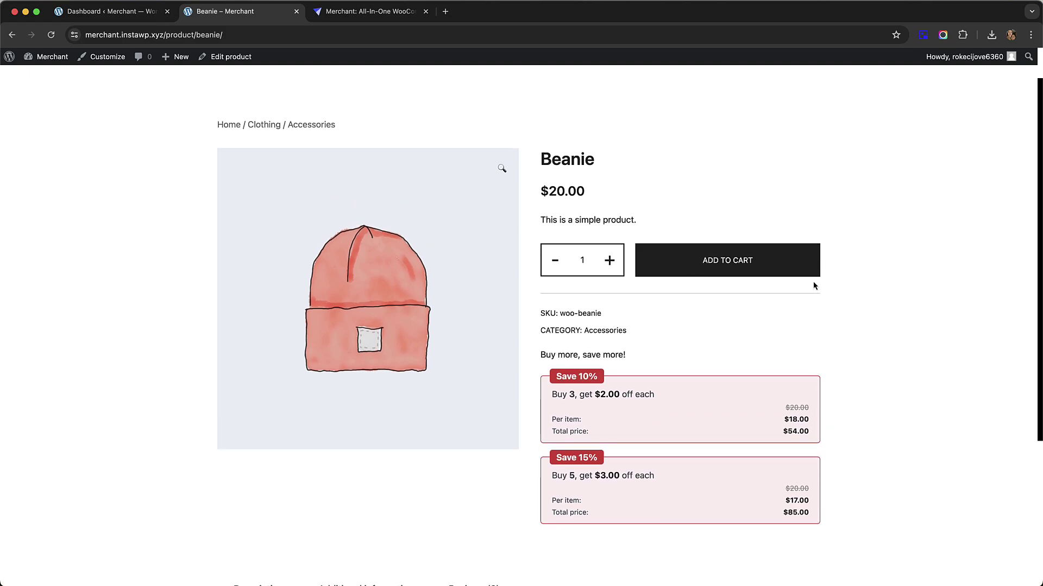
pyautogui.scroll(-1, 760, 277)
pyautogui.click(93, 13)
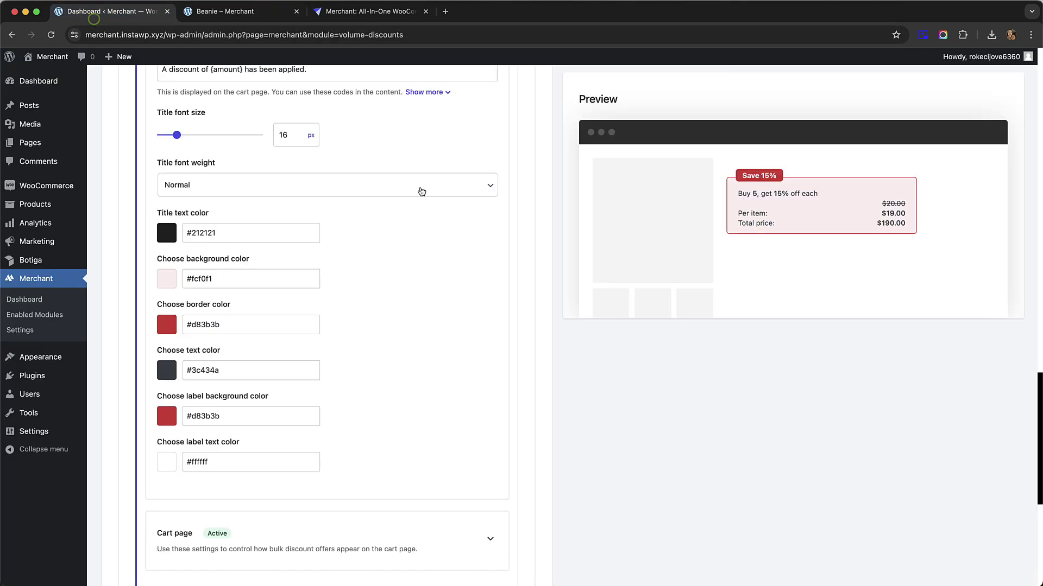
pyautogui.scroll(5, 284, 207)
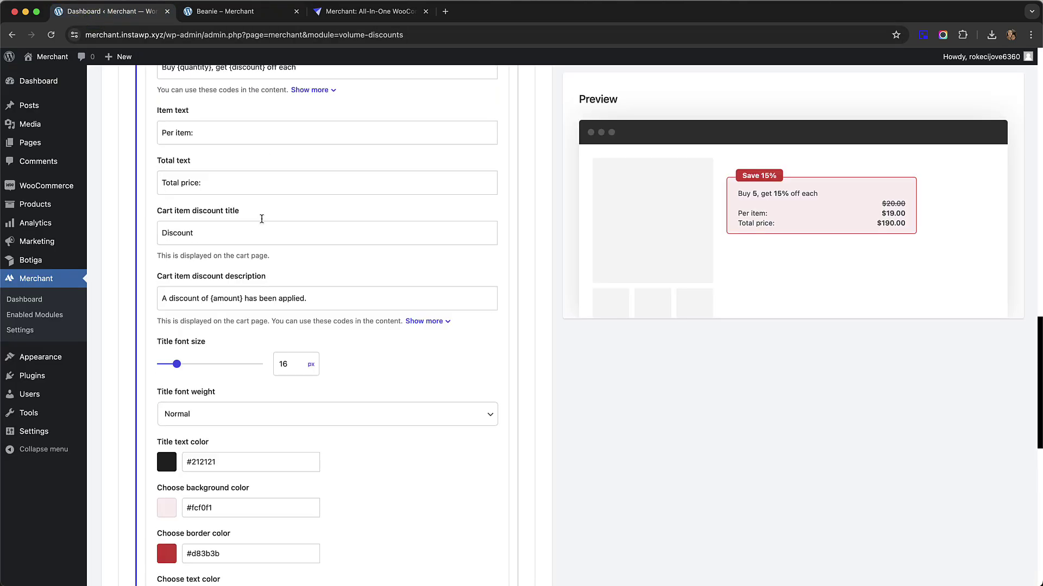
# Set Campaign 2's offered products to Specific categories after briefly trying Specific tags.
pyautogui.scroll(15, 259, 213)
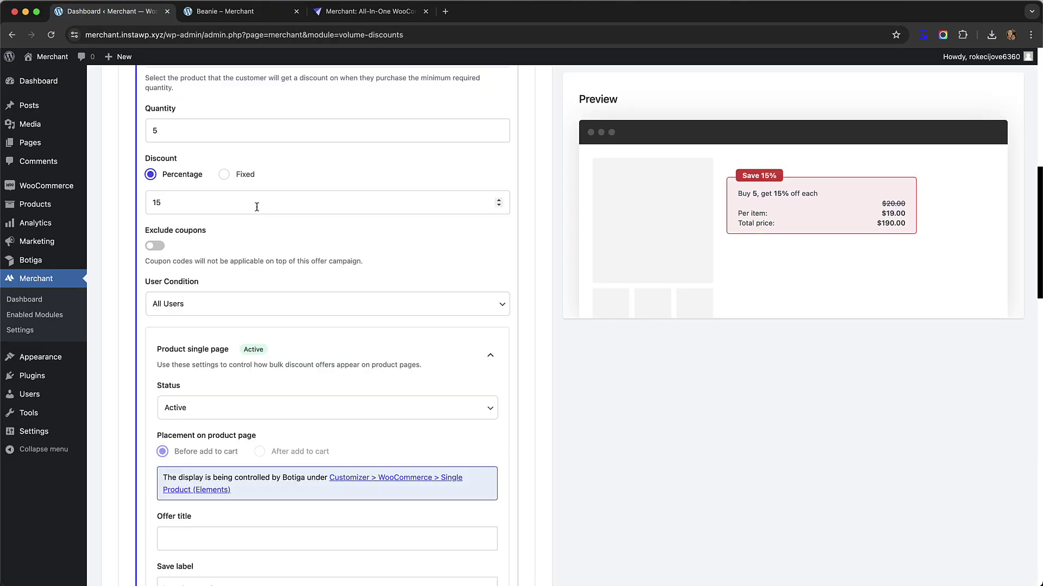
pyautogui.scroll(6, 257, 206)
pyautogui.click(227, 254)
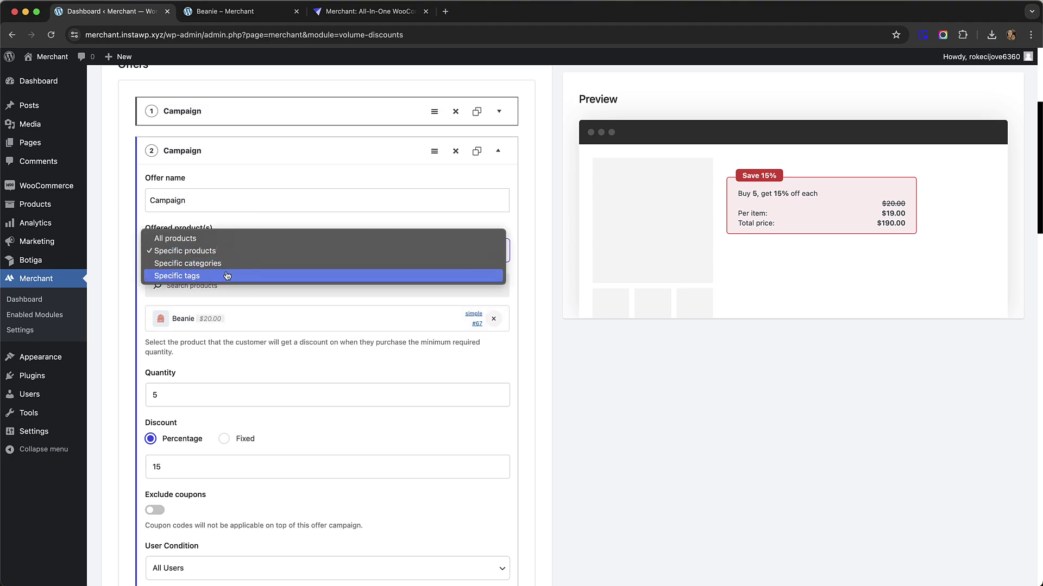
pyautogui.click(231, 262)
pyautogui.click(299, 223)
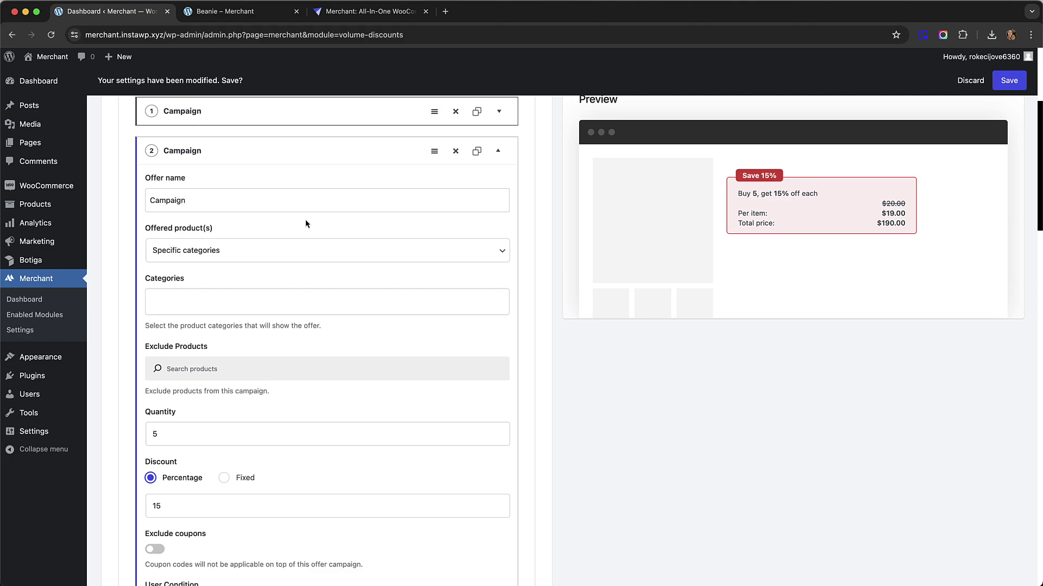
pyautogui.scroll(-1, 293, 239)
pyautogui.click(275, 246)
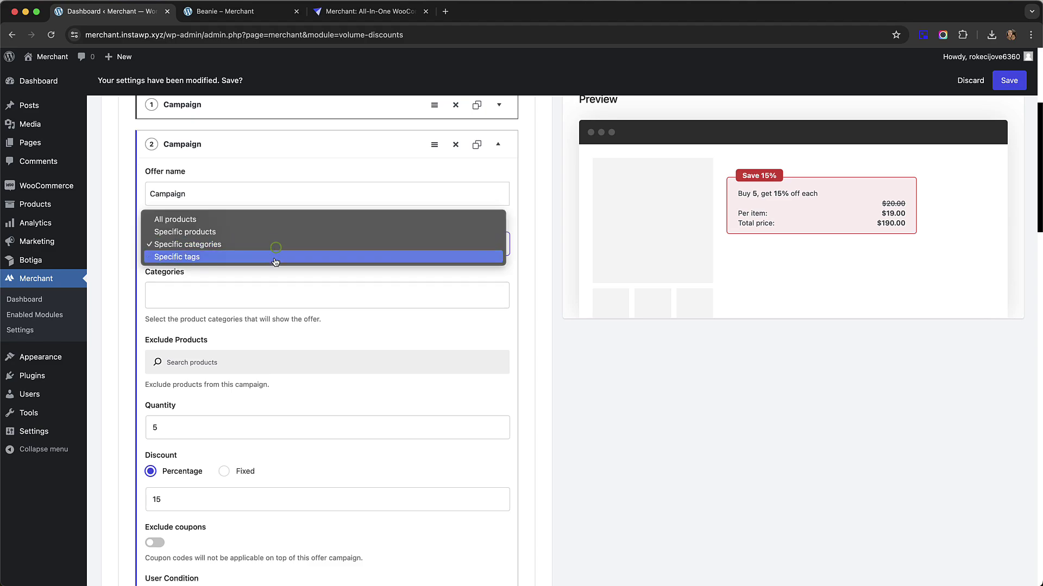
pyautogui.click(278, 261)
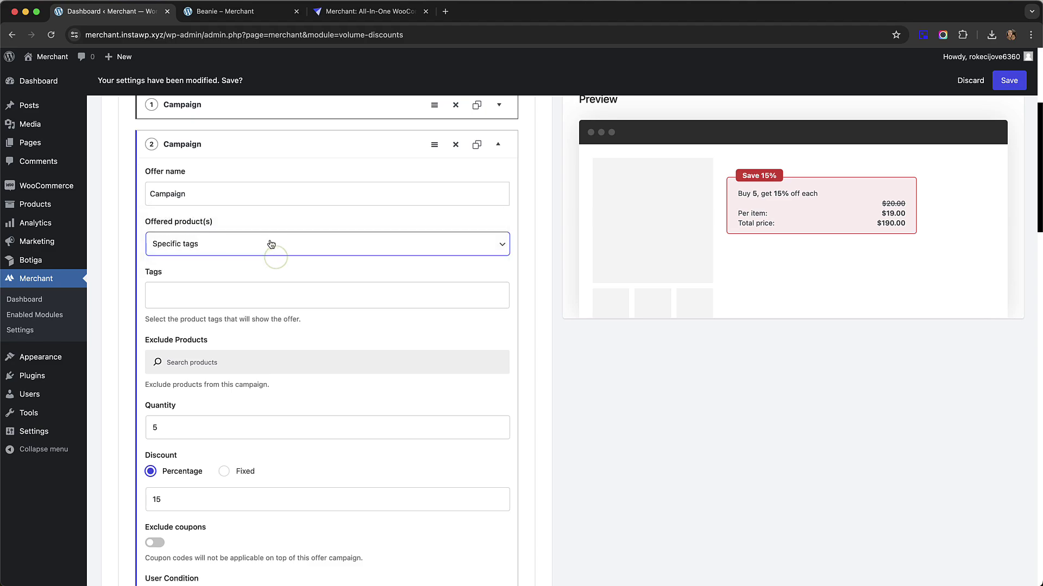
pyautogui.click(271, 245)
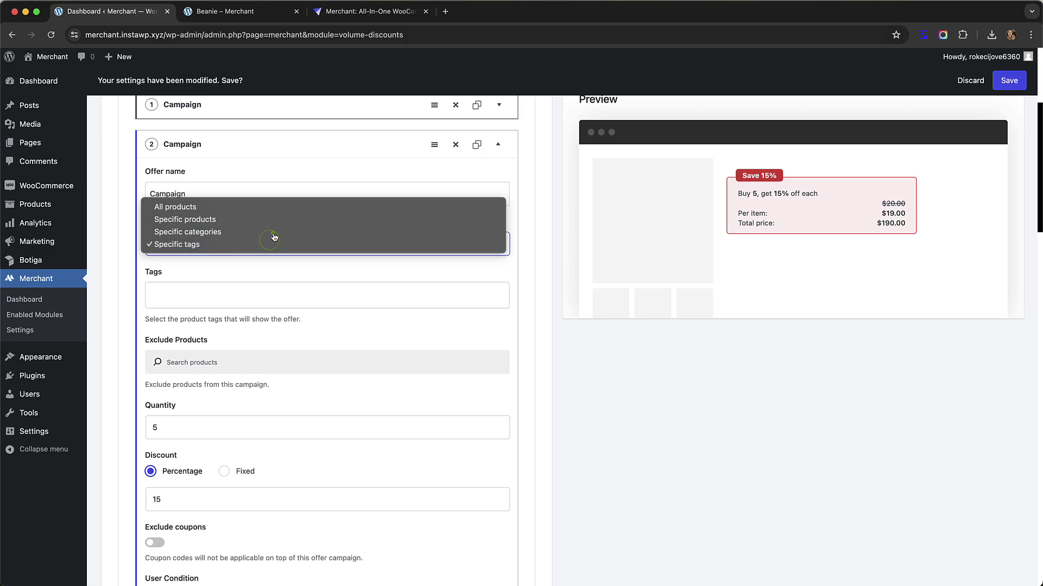
pyautogui.click(273, 232)
pyautogui.click(305, 218)
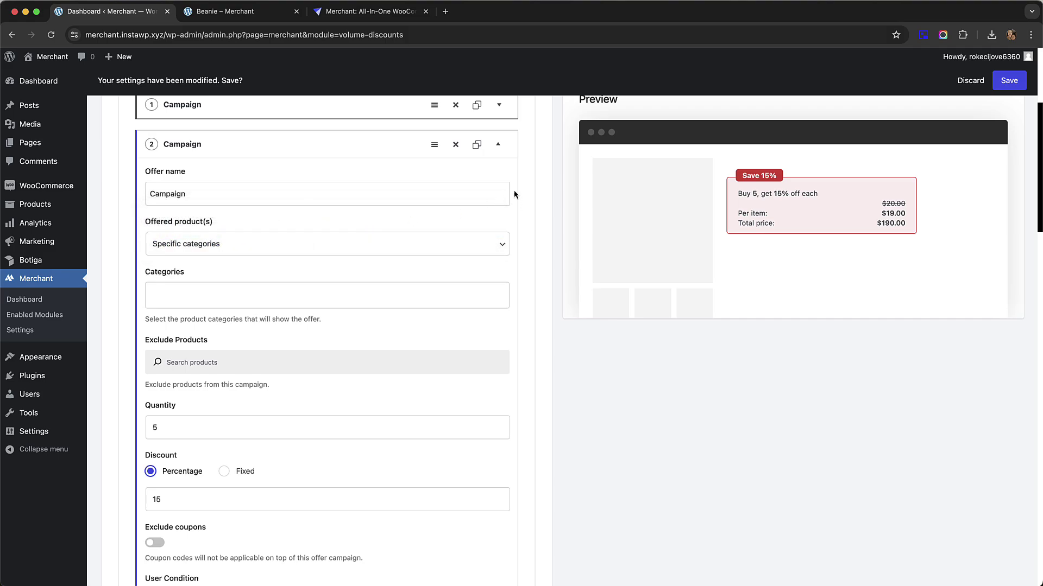
# Add a new Campaign 3 offer and look through its buy-2, 10% off form.
pyautogui.scroll(-15, 435, 204)
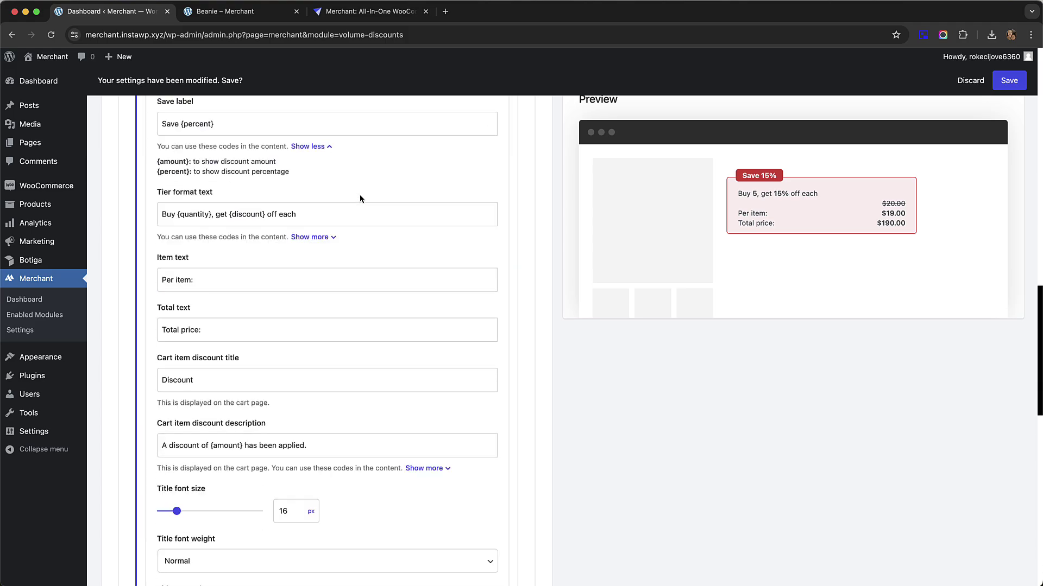
pyautogui.scroll(-10, 360, 198)
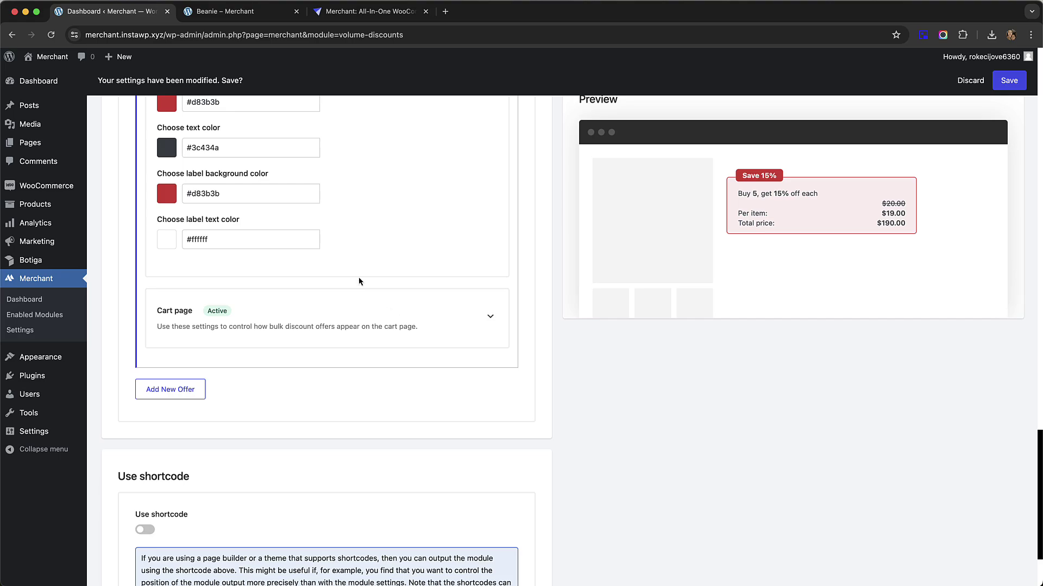
pyautogui.click(174, 389)
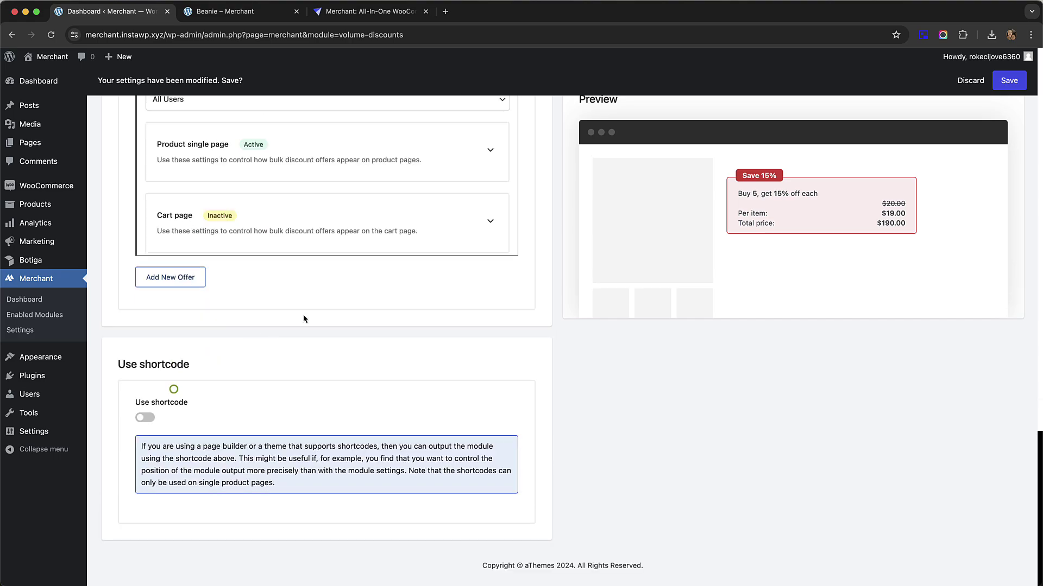
pyautogui.scroll(9, 304, 253)
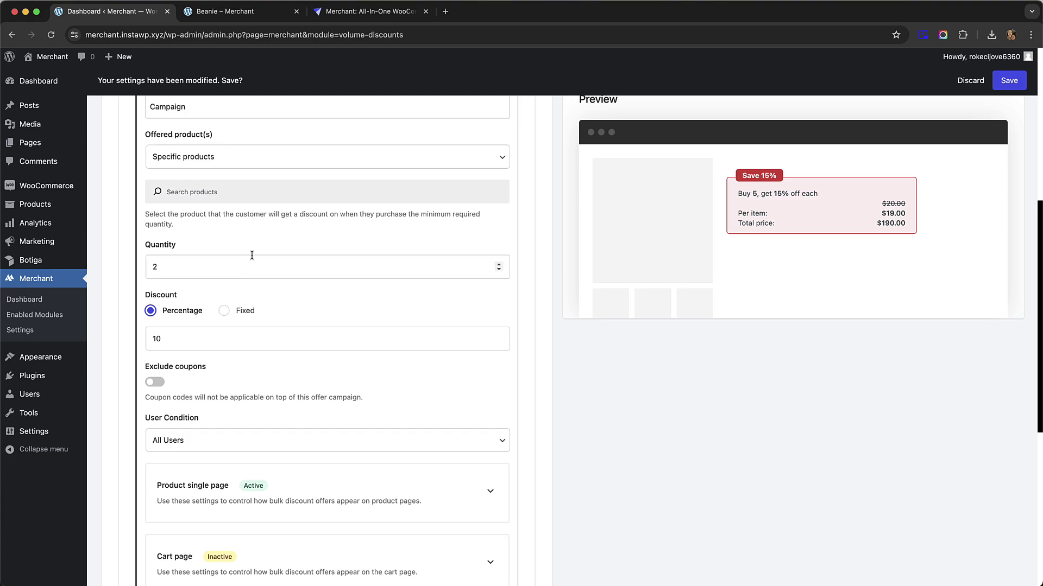
pyautogui.scroll(-3, 329, 247)
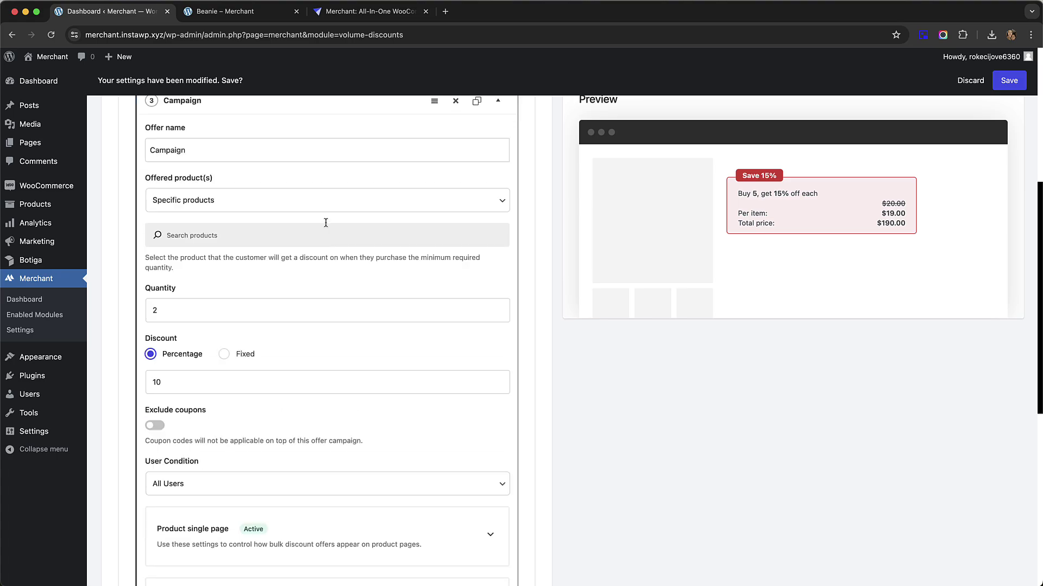
pyautogui.scroll(-1, 302, 220)
pyautogui.scroll(2, 286, 220)
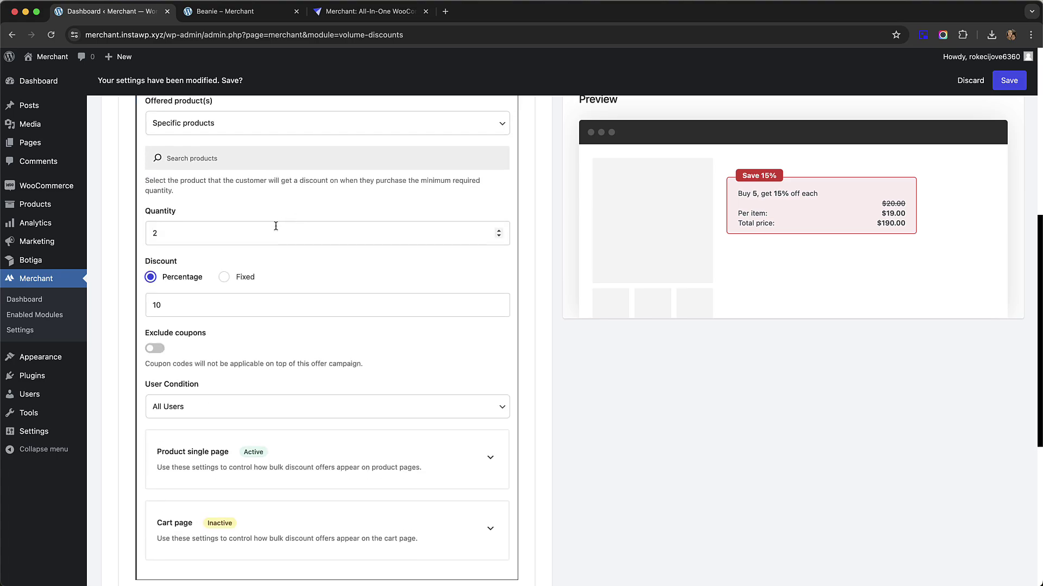
pyautogui.scroll(6, 287, 229)
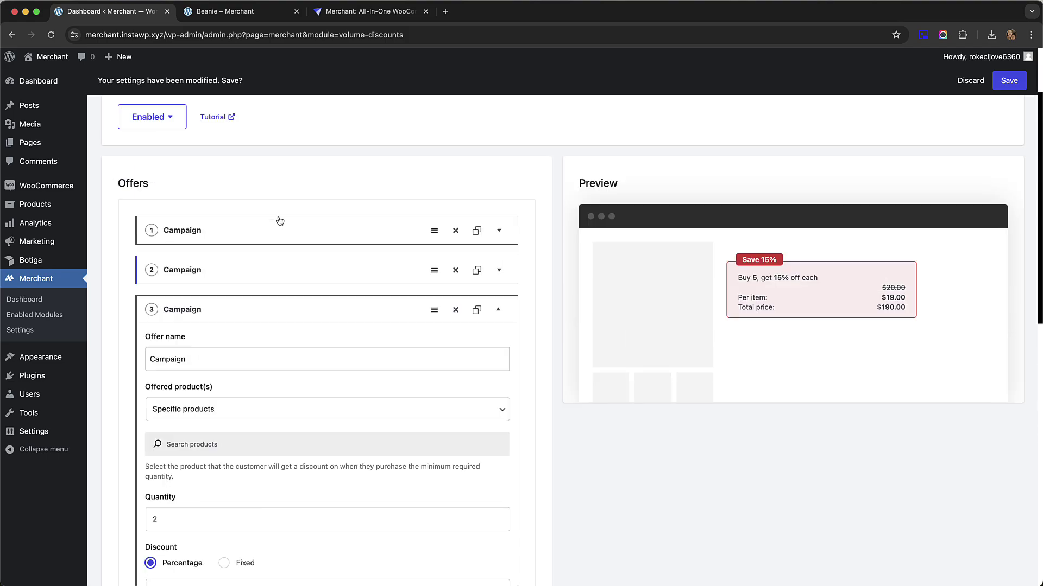
pyautogui.scroll(-1, 281, 219)
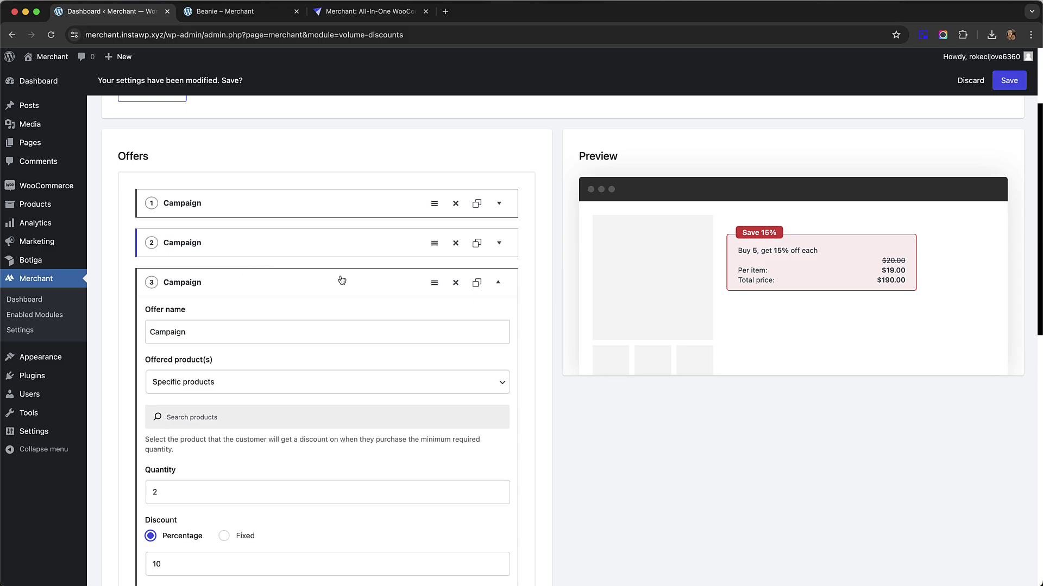
pyautogui.scroll(-1, 534, 242)
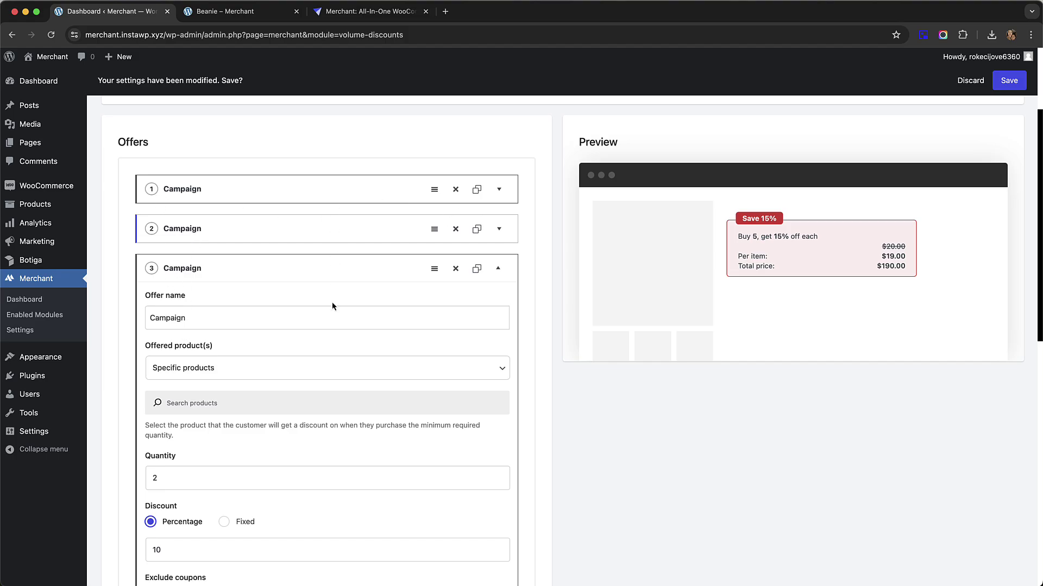
pyautogui.scroll(-1, 500, 231)
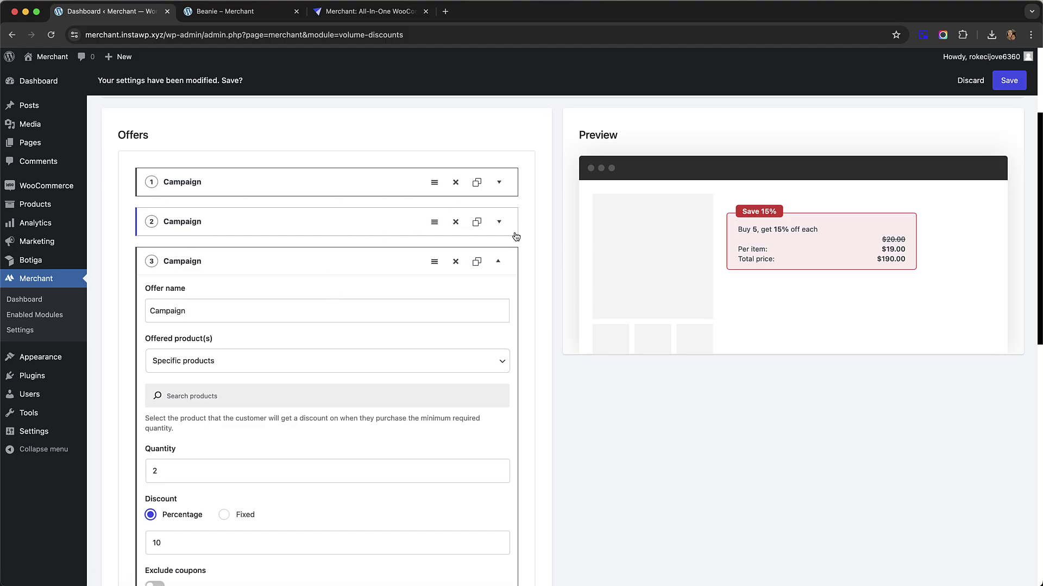
# Delete Campaigns 3 and 2, leaving only the Beanie buy-3 10% campaign.
pyautogui.click(456, 262)
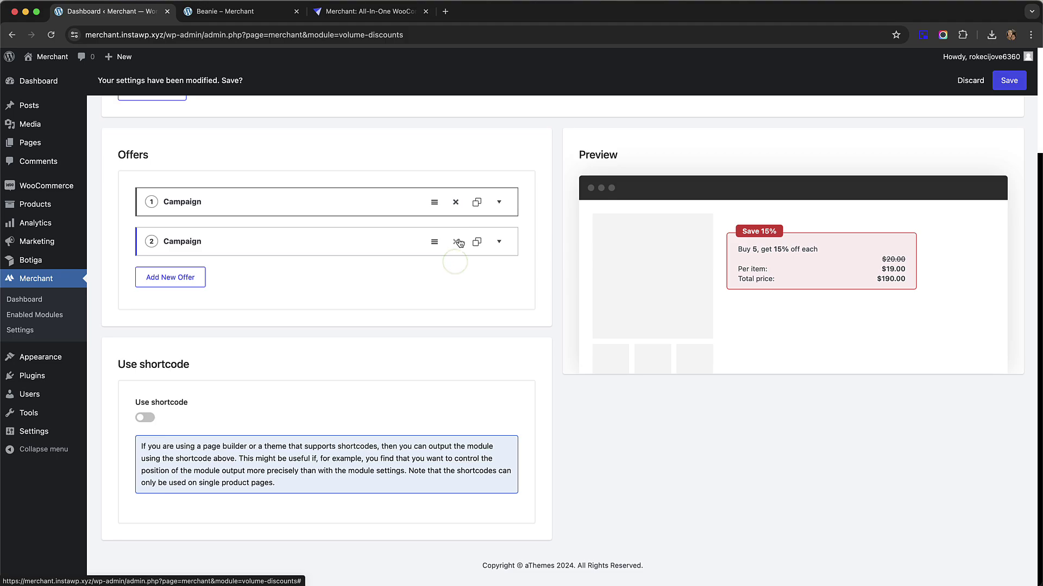
pyautogui.click(457, 243)
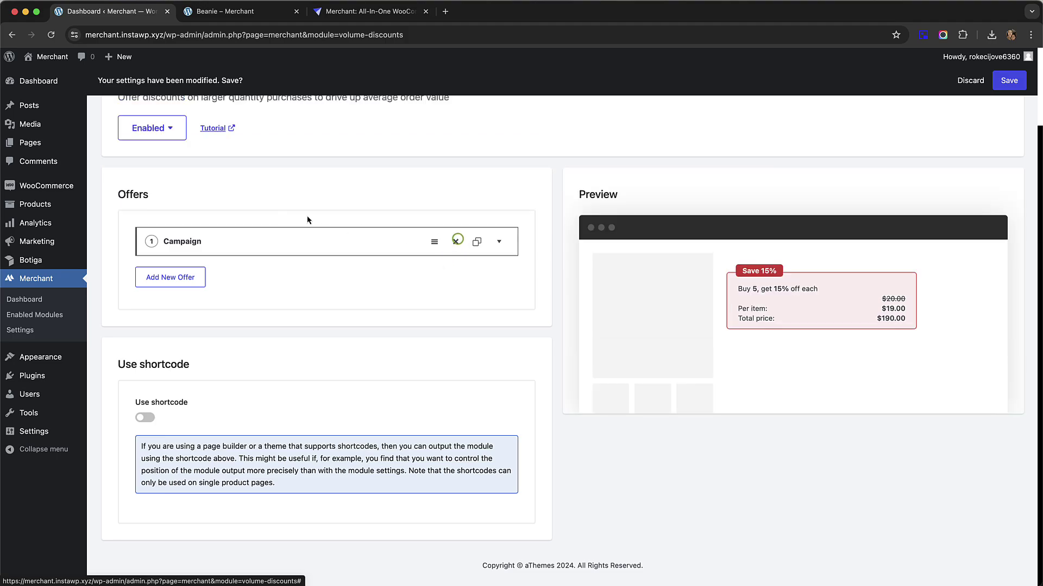
pyautogui.click(498, 240)
# Expand the remaining campaign's Cart page display settings and save.
pyautogui.scroll(-3, 316, 241)
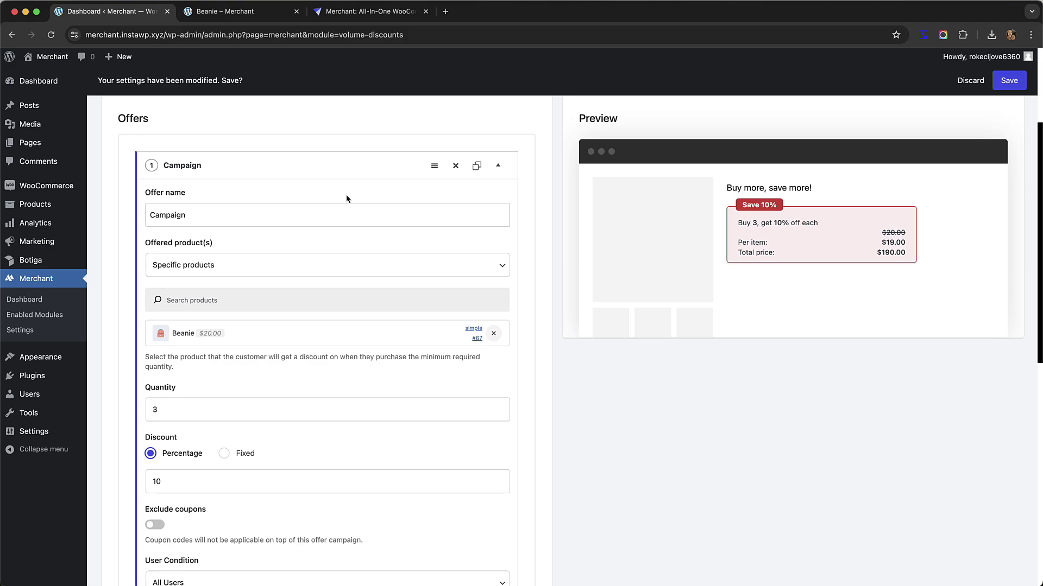
pyautogui.scroll(-5, 319, 209)
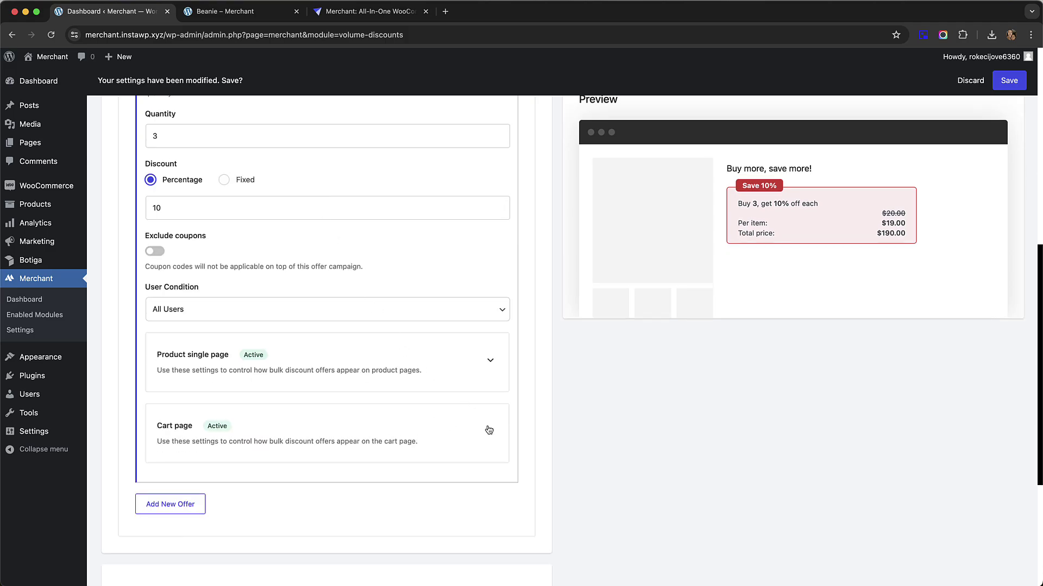
pyautogui.click(489, 431)
pyautogui.scroll(-1, 487, 427)
pyautogui.scroll(-2, 232, 396)
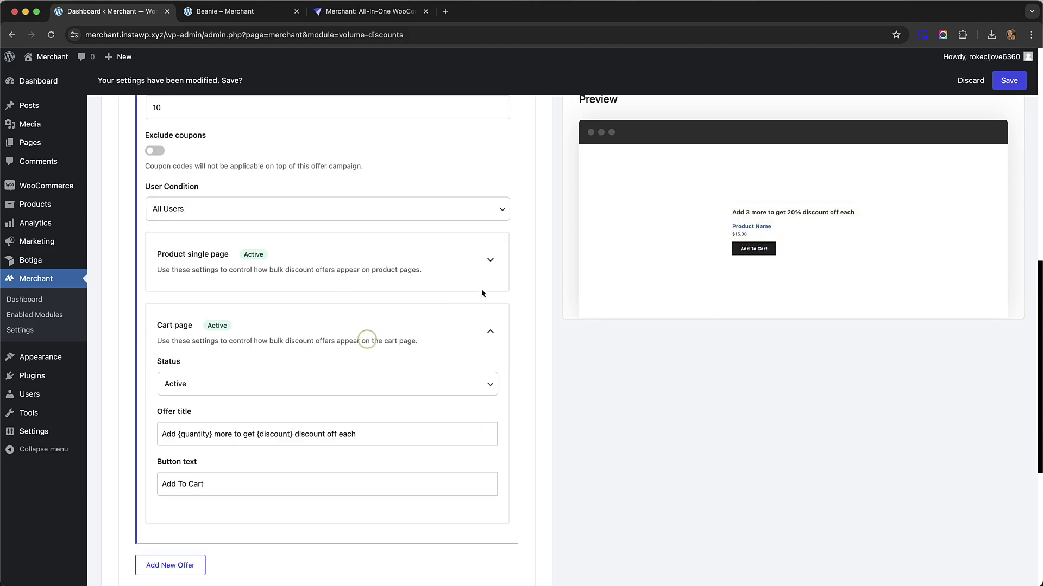
pyautogui.click(1000, 85)
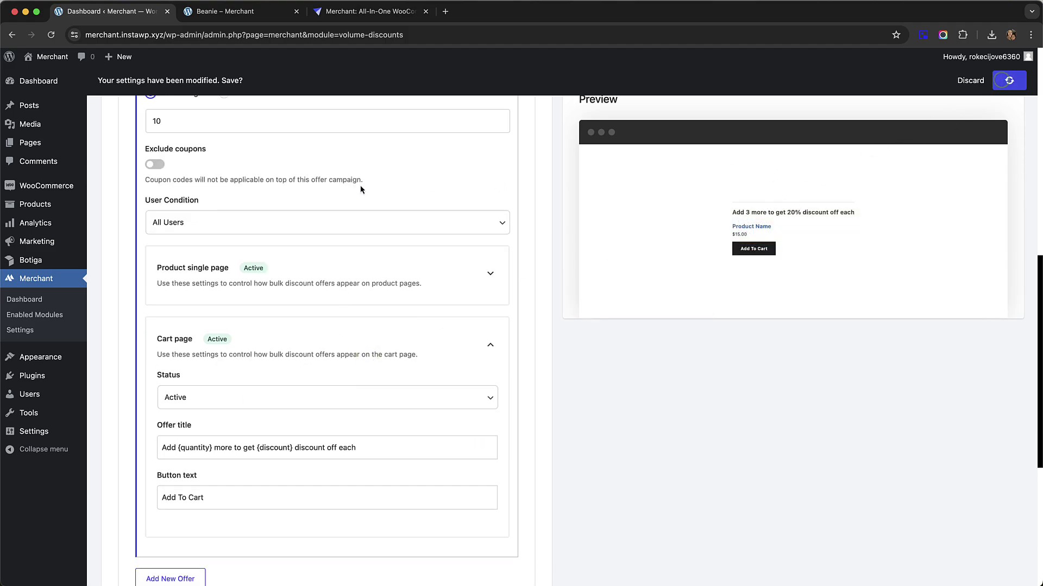
# Reload the Beanie page, add one Beanie at $20.00 to the cart, and view the cart.
pyautogui.click(218, 14)
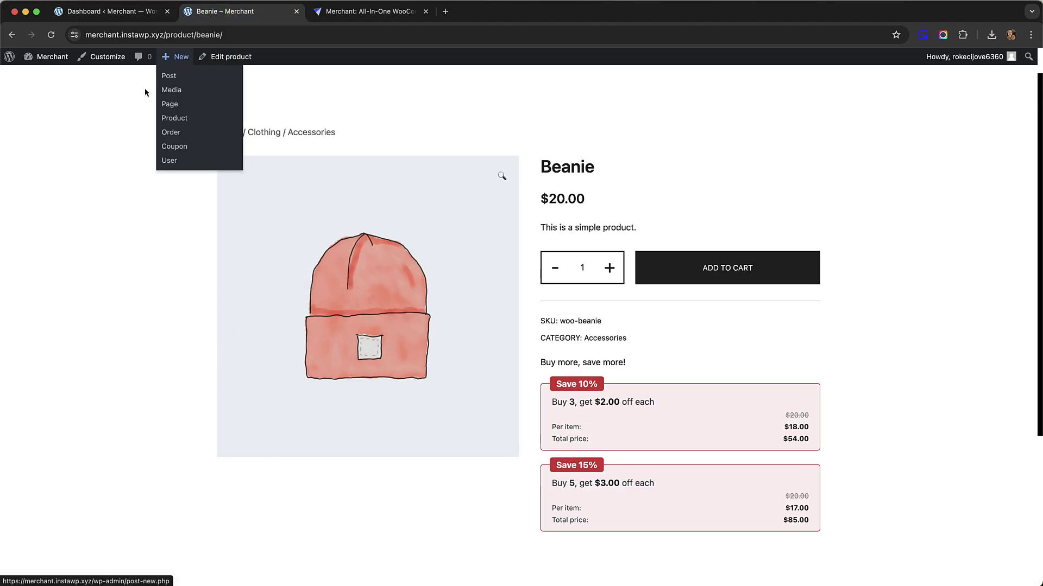
pyautogui.click(51, 34)
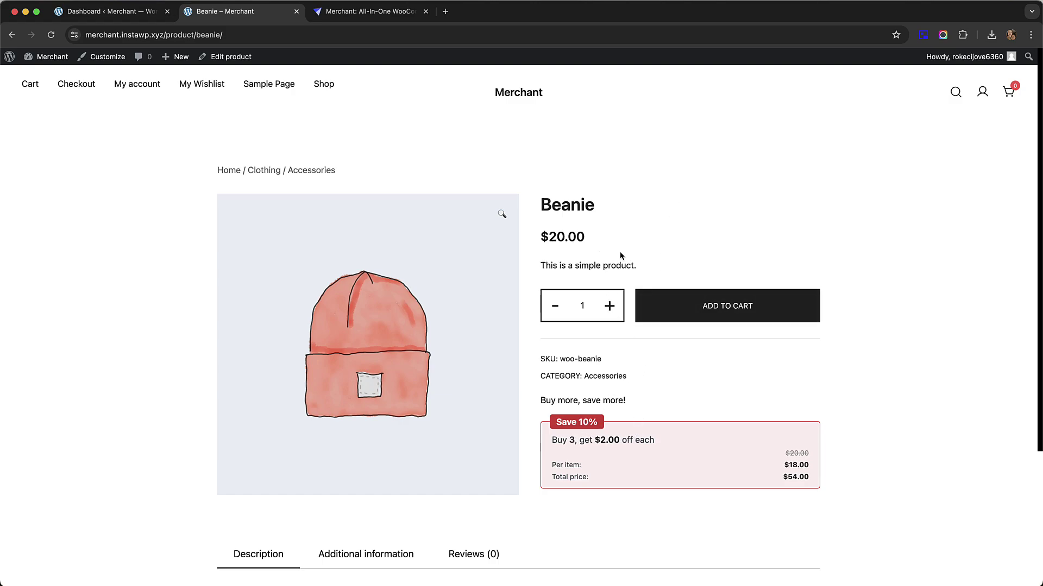
pyautogui.click(717, 319)
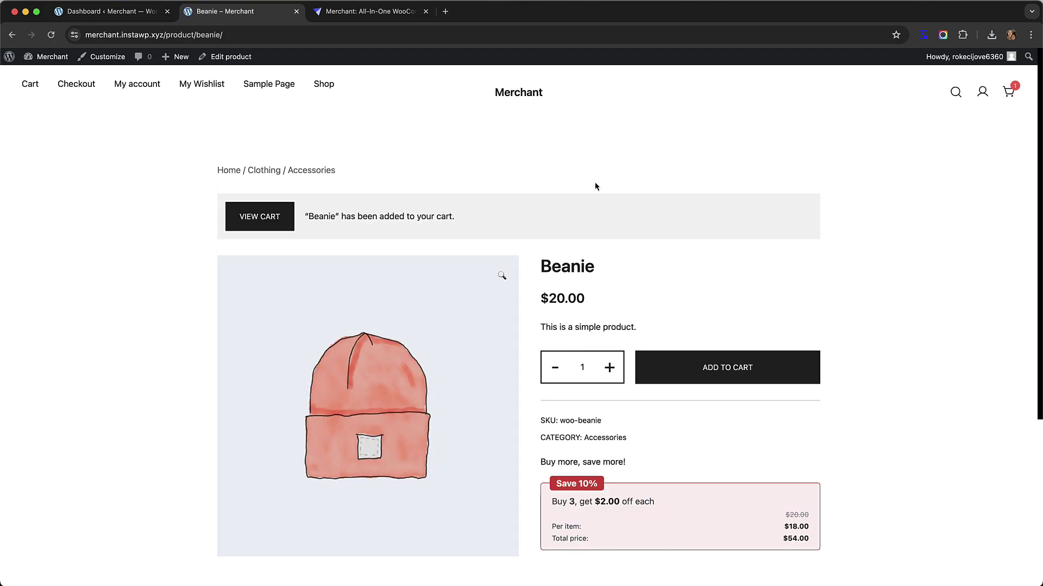
pyautogui.click(250, 216)
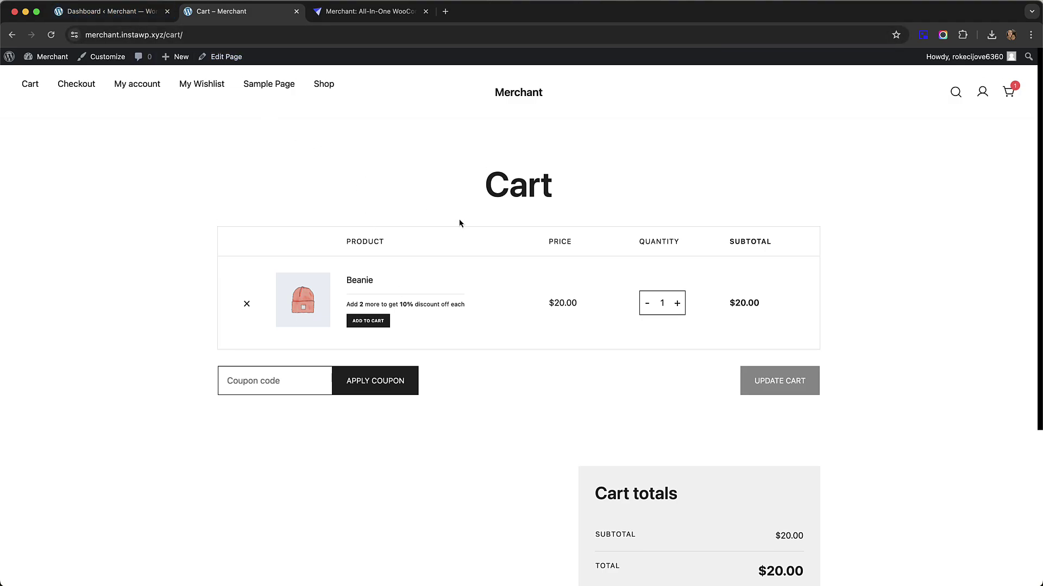
# Accept the cart upsell so 3 Beanies cost $18.00 each, totalling $54.00.
pyautogui.click(376, 321)
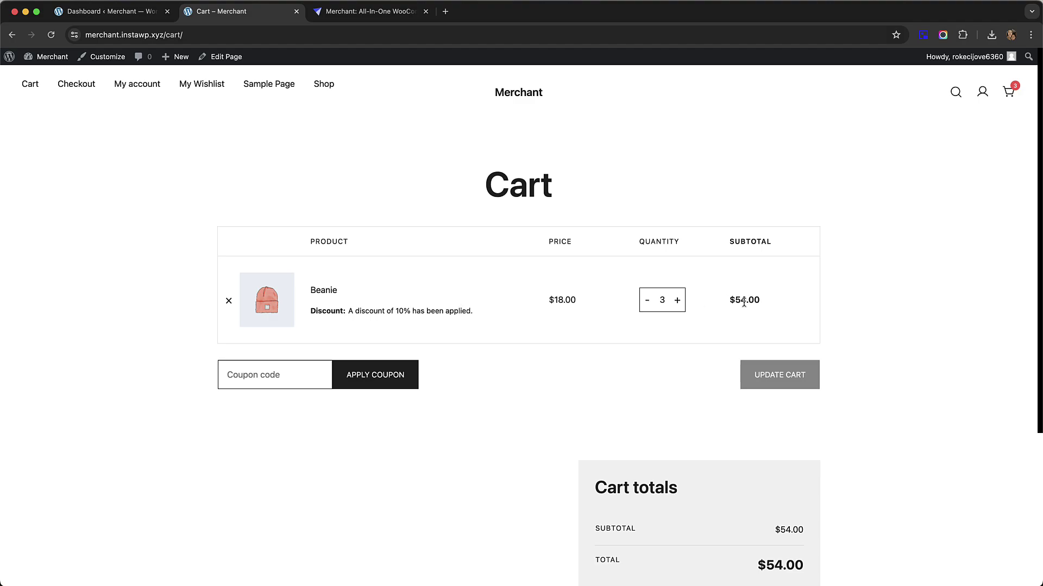
pyautogui.scroll(-2, 550, 250)
pyautogui.scroll(2, 541, 256)
pyautogui.click(106, 12)
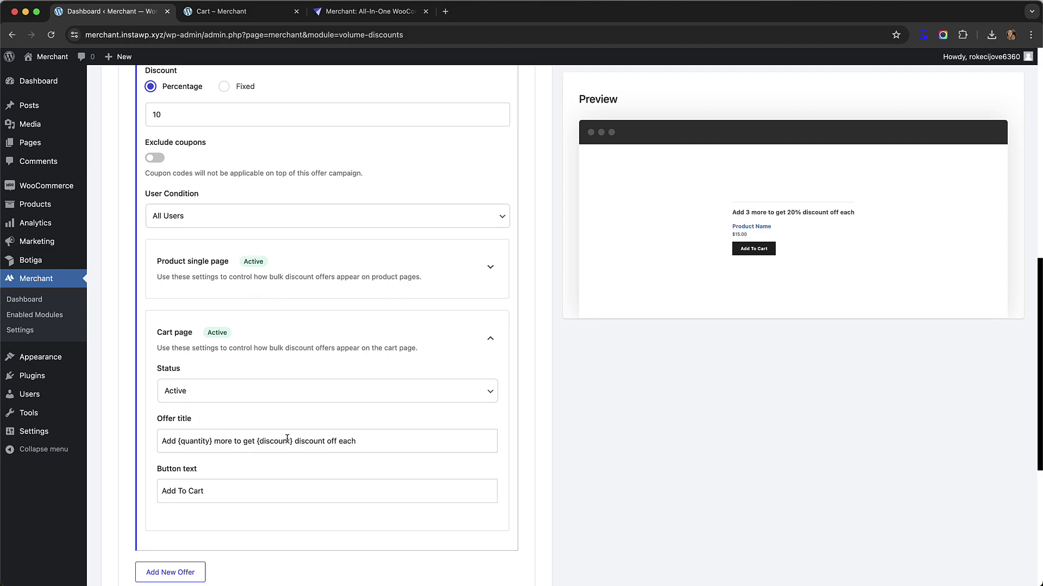
pyautogui.click(228, 17)
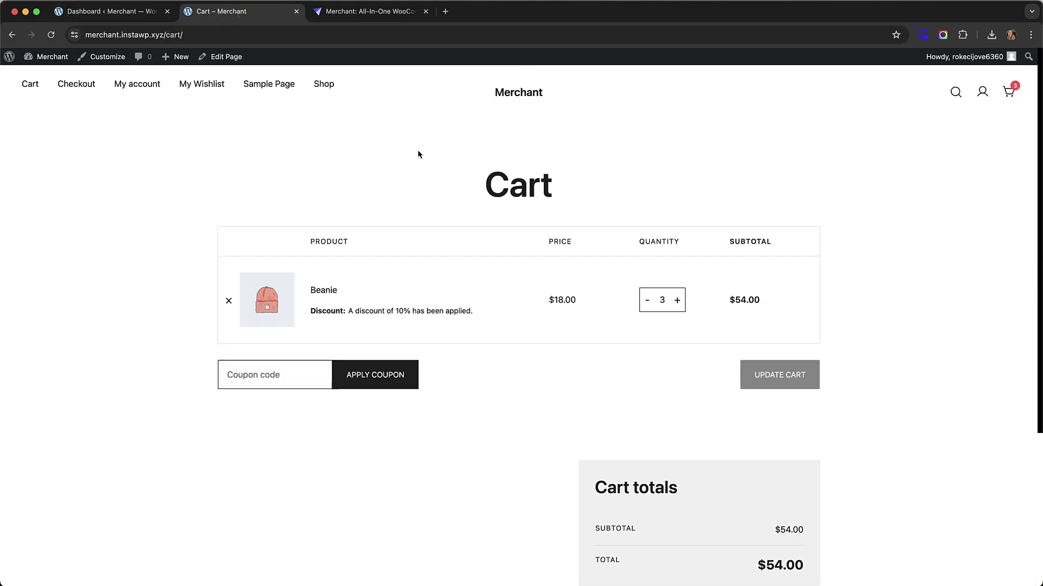
# Open the Beanie product from the Shop listing to check its Buy 3, Save 10% offer.
pyautogui.click(324, 84)
pyautogui.click(433, 406)
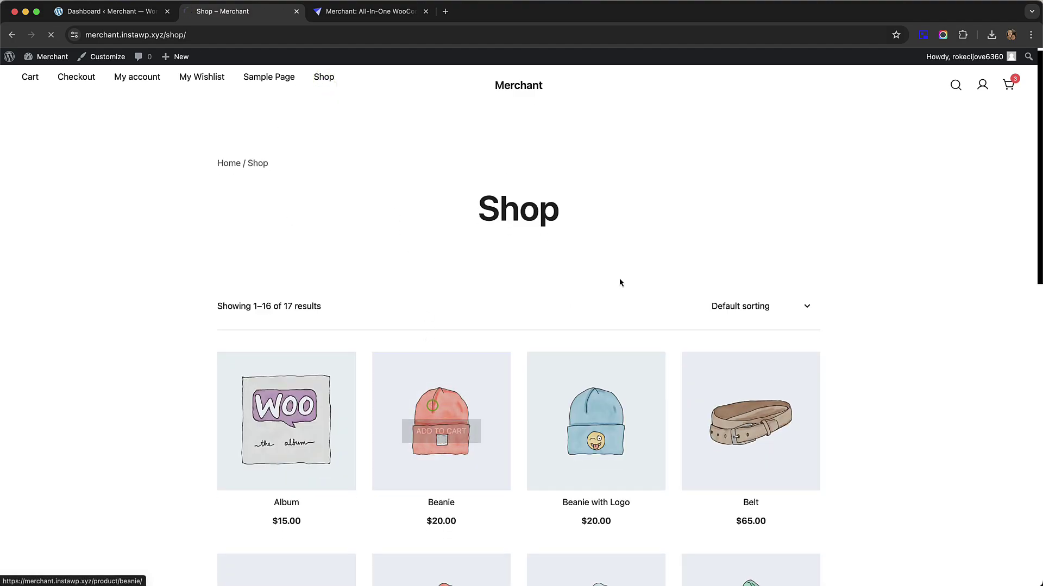